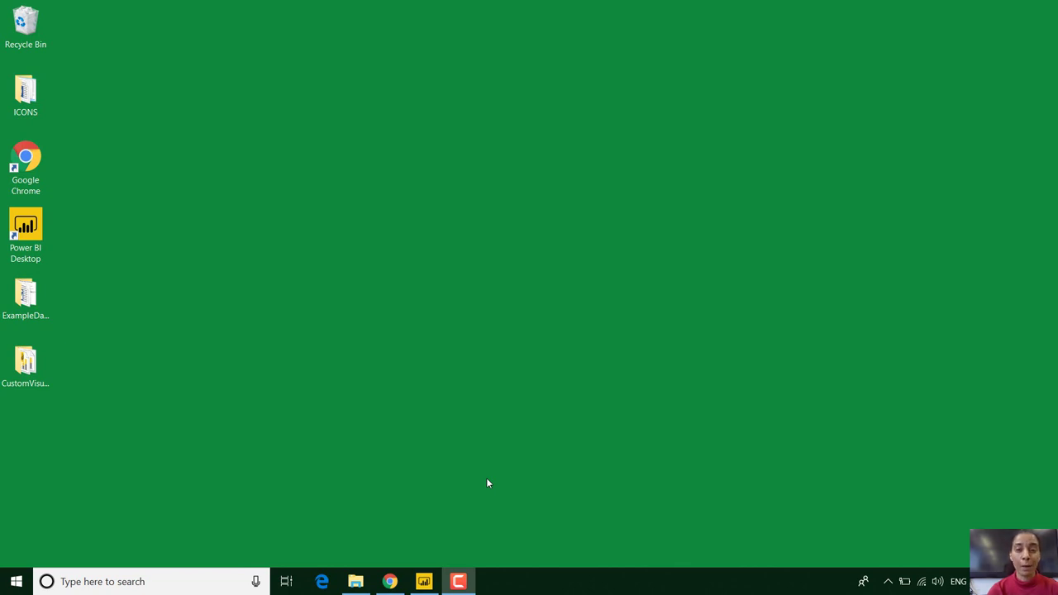
Restore the Exercise1 report window in Power BI Desktop from the taskbar.
{"action": "left_click", "coordinate": [423, 583]}
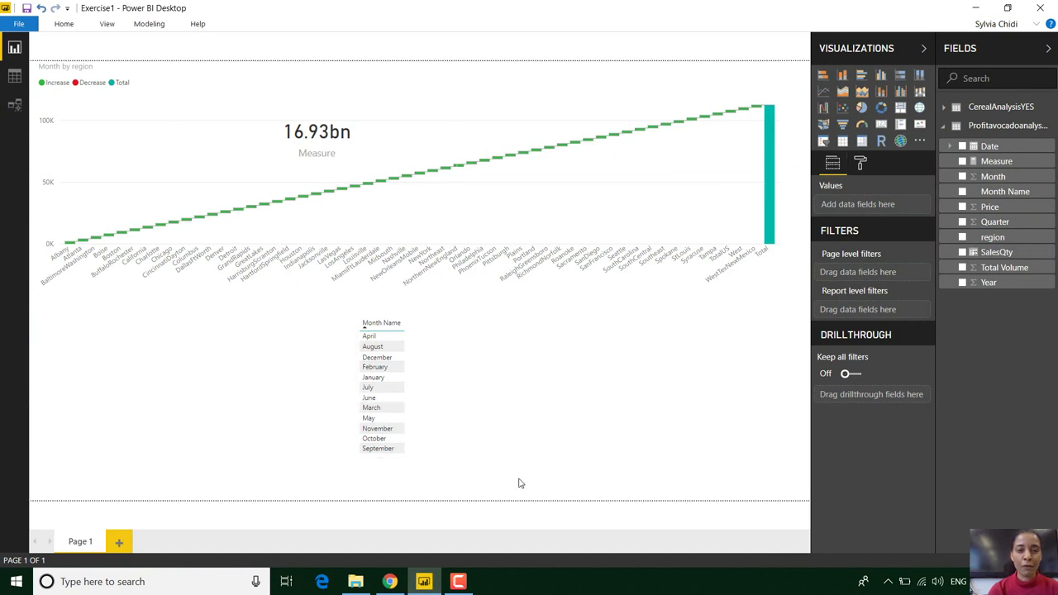
Select the waterfall chart and briefly inspect its underlying data in Data view.
{"action": "left_click", "coordinate": [565, 240]}
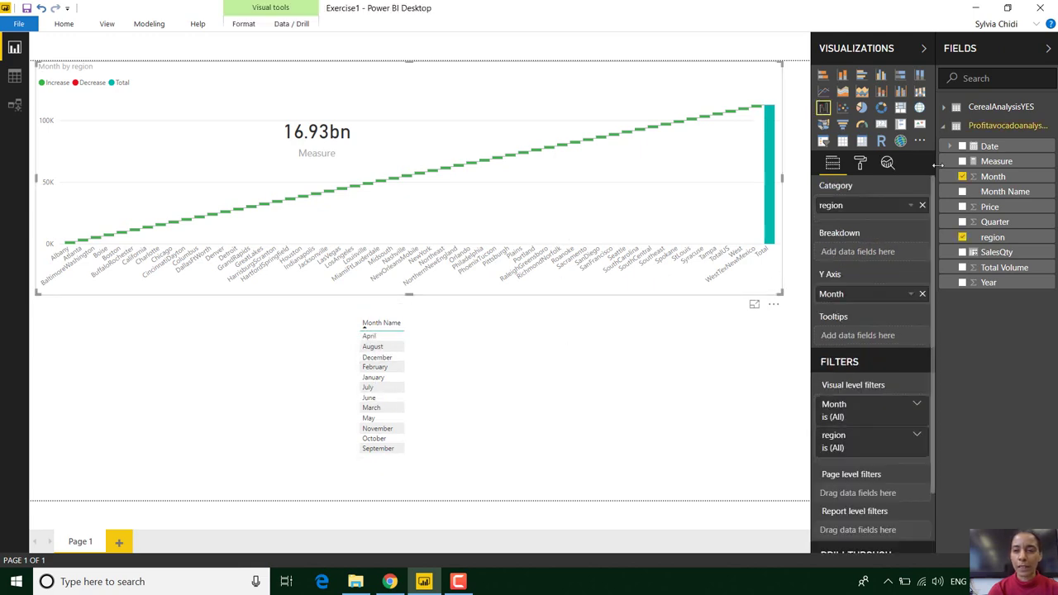
{"action": "left_click", "coordinate": [14, 76]}
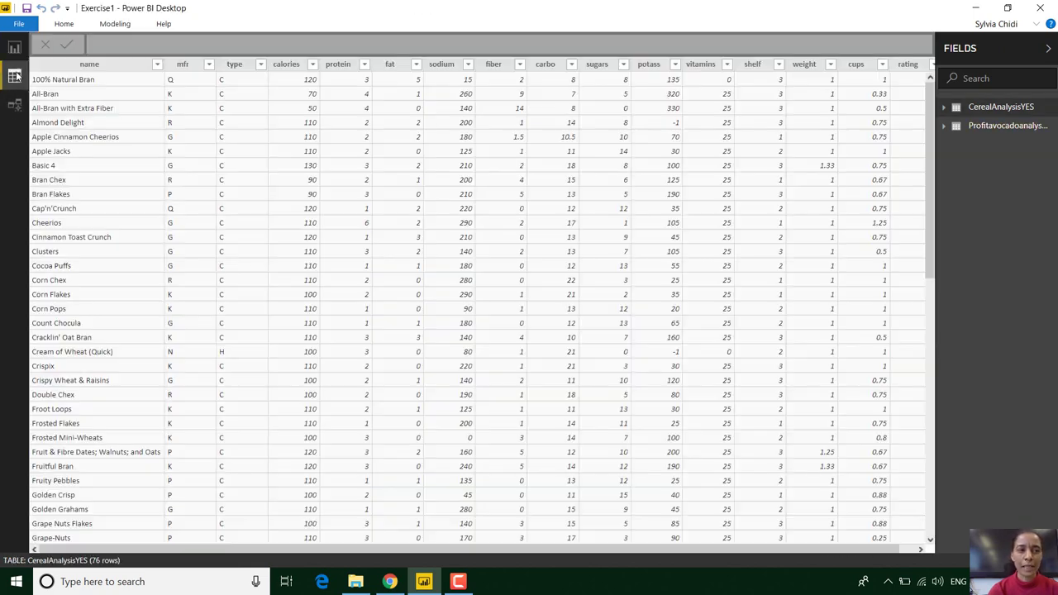
{"action": "left_click", "coordinate": [14, 48]}
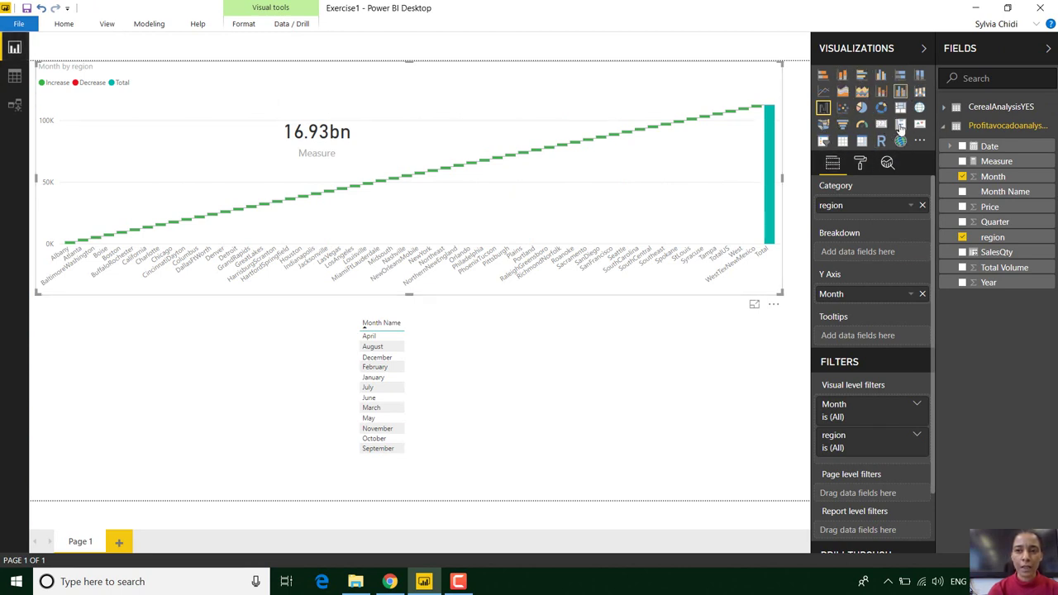
Convert the chart to an area chart, trying clustered column and line-and-column types on the way.
{"action": "left_click", "coordinate": [880, 75]}
{"action": "left_click", "coordinate": [881, 91]}
{"action": "left_click", "coordinate": [843, 91]}
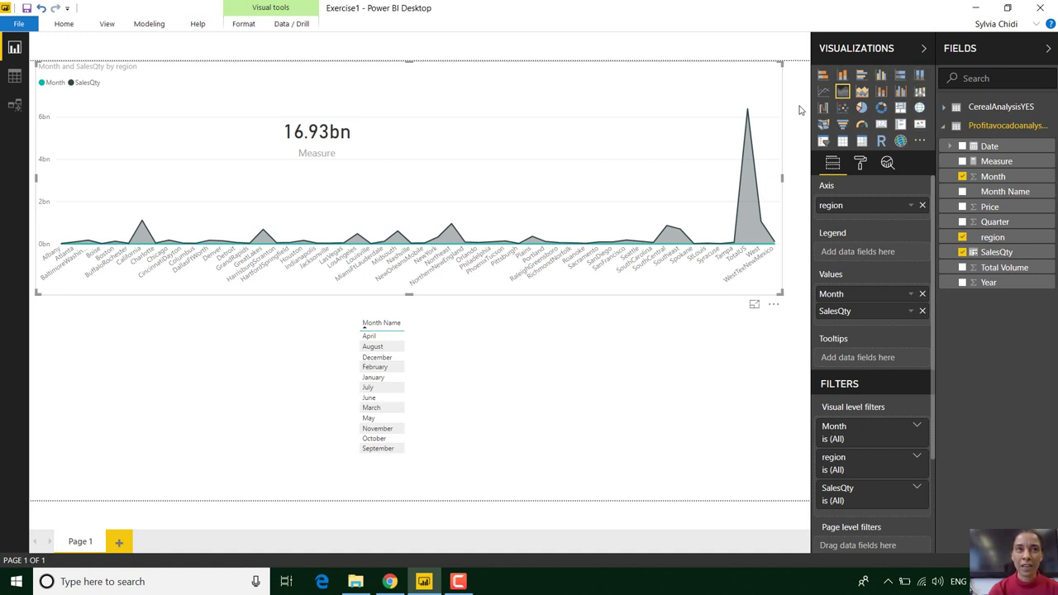
Search Google in Chrome for 'custom visuals for power bi'.
{"action": "left_click", "coordinate": [390, 581]}
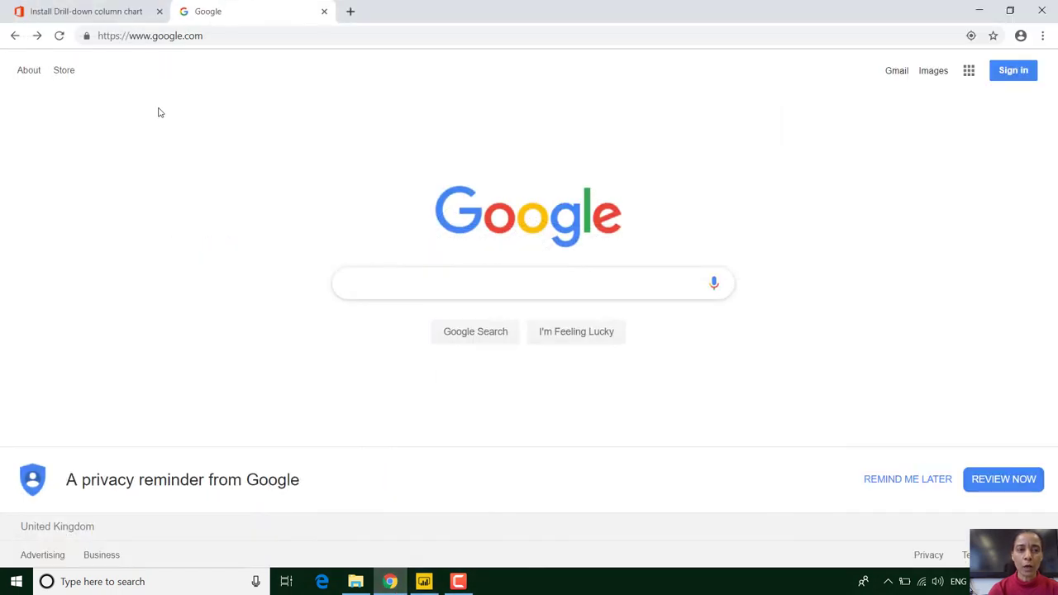
{"action": "type", "text": "cus"}
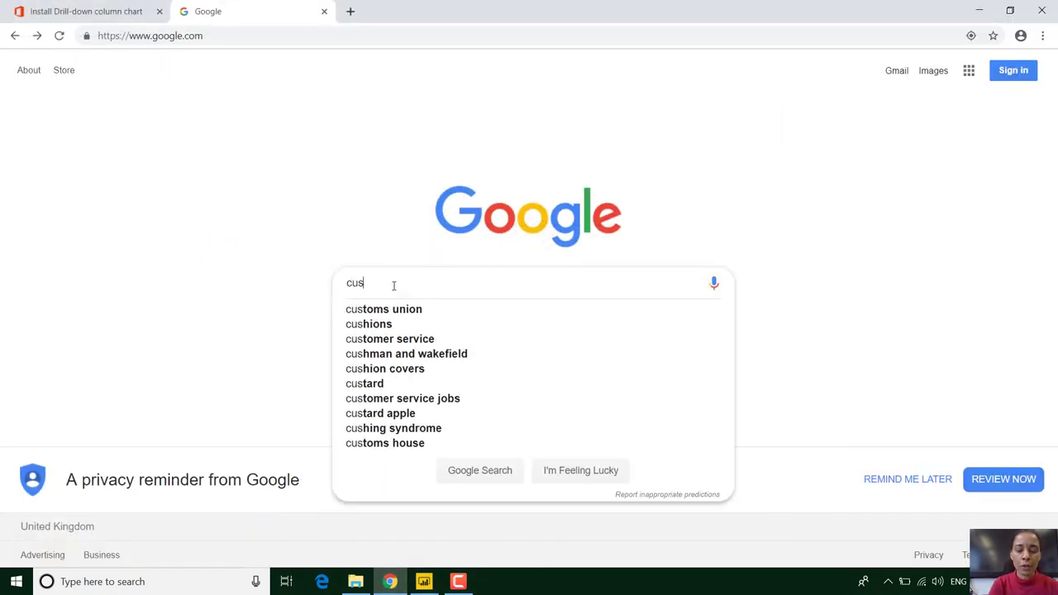
{"action": "type", "text": "tom visua"}
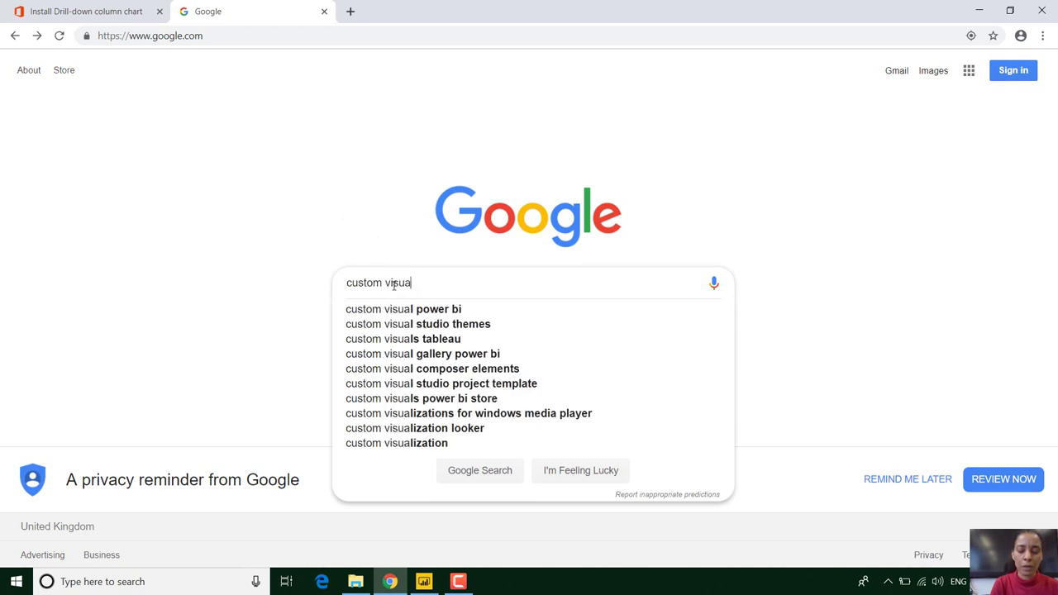
{"action": "type", "text": "ls for powe"}
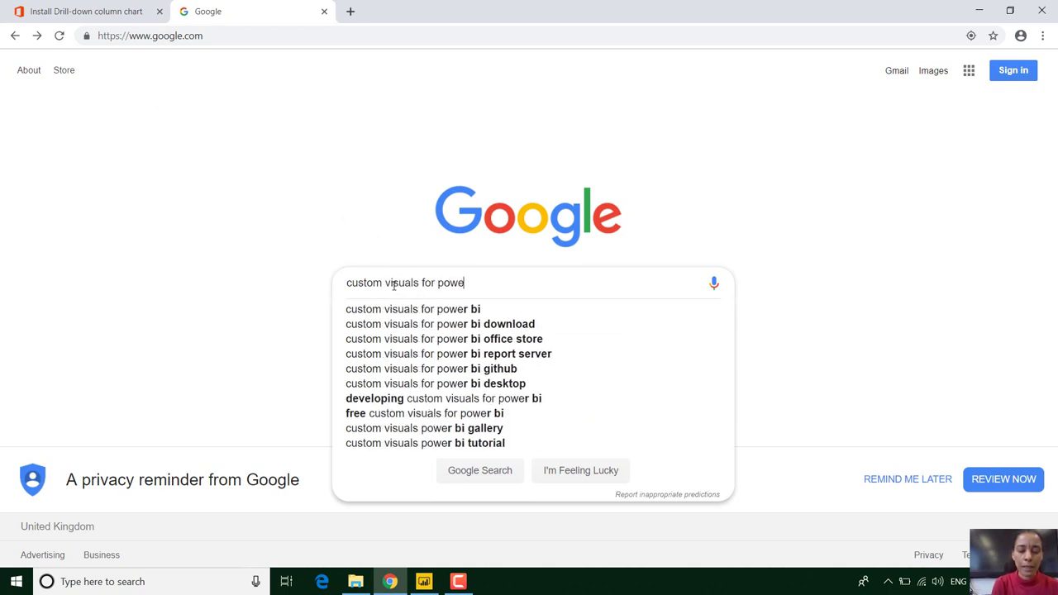
{"action": "type", "text": "r bi"}
{"action": "key", "text": "Return"}
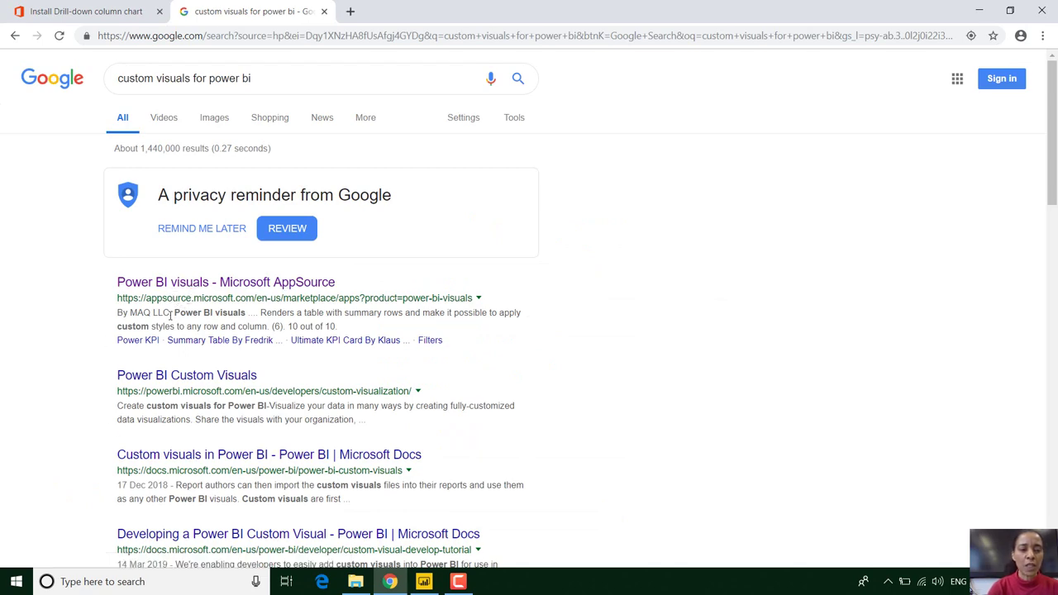
Open the 'Power BI visuals - Microsoft AppSource' result and scroll through the visual cards.
{"action": "left_click", "coordinate": [199, 285]}
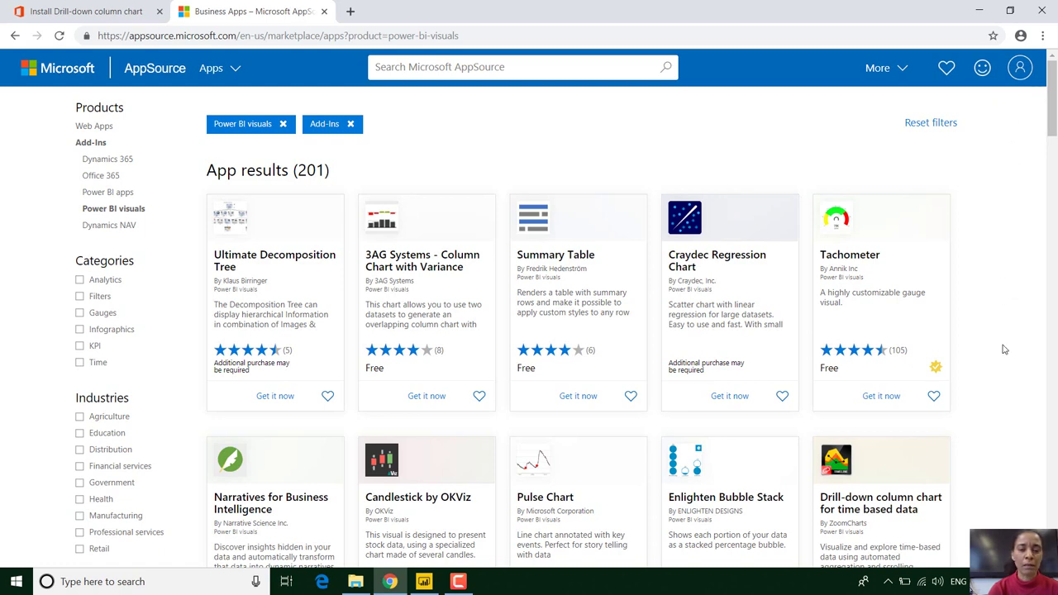
{"action": "scroll", "coordinate": [1004, 349], "scroll_direction": "down", "scroll_amount": 3}
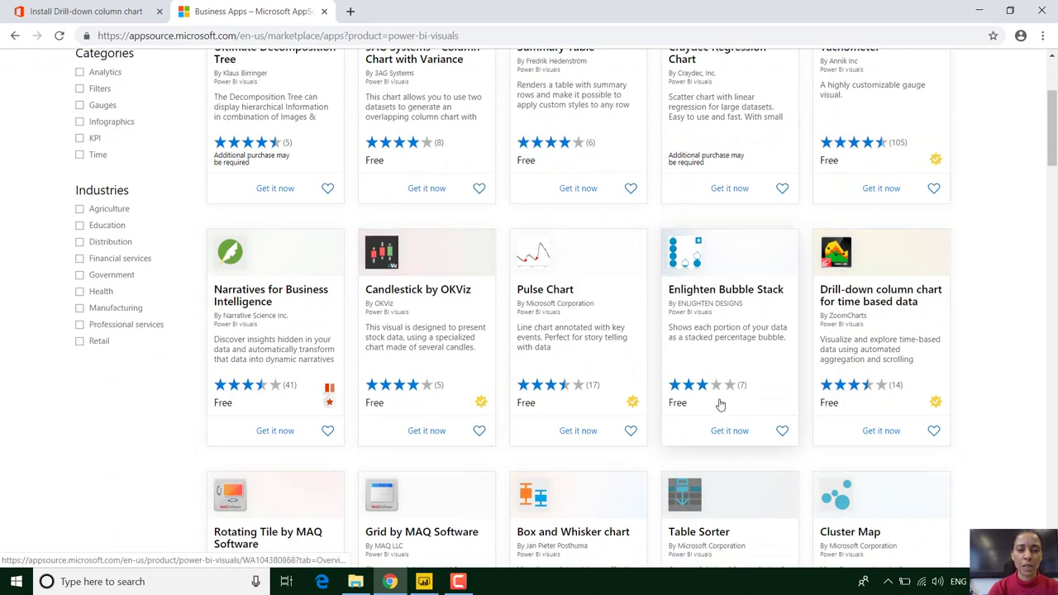
{"action": "scroll", "coordinate": [720, 403], "scroll_direction": "down", "scroll_amount": 3}
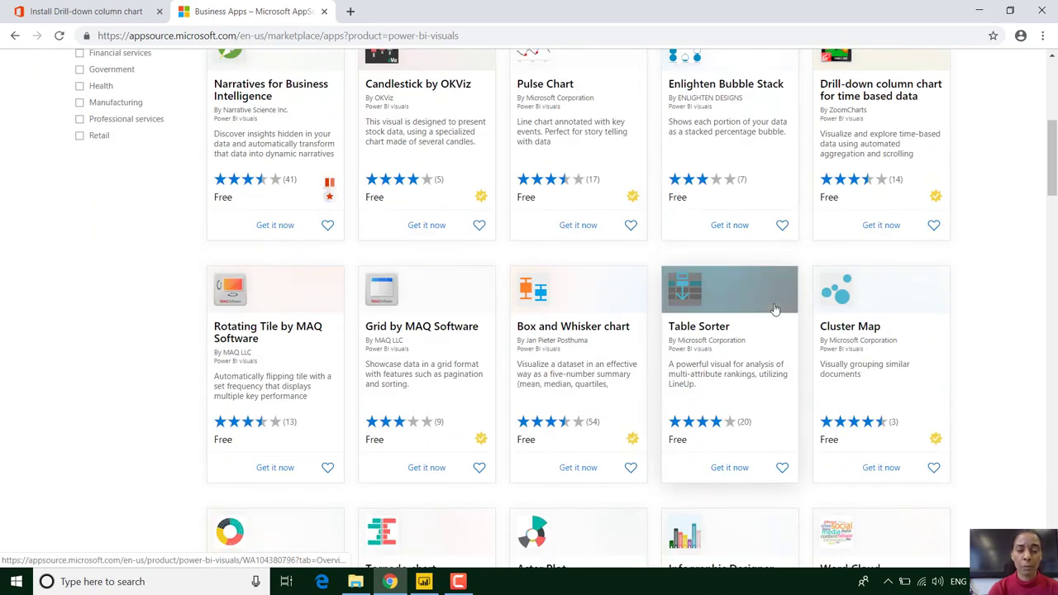
{"action": "scroll", "coordinate": [764, 322], "scroll_direction": "down", "scroll_amount": 3}
{"action": "scroll", "coordinate": [633, 454], "scroll_direction": "down", "scroll_amount": 2}
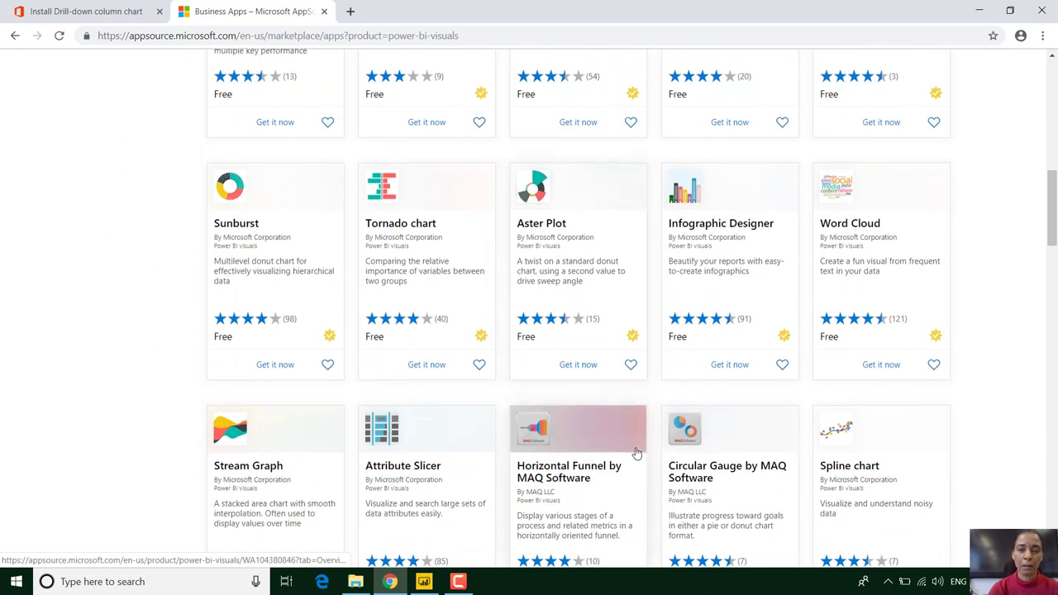
{"action": "scroll", "coordinate": [636, 453], "scroll_direction": "down", "scroll_amount": 7}
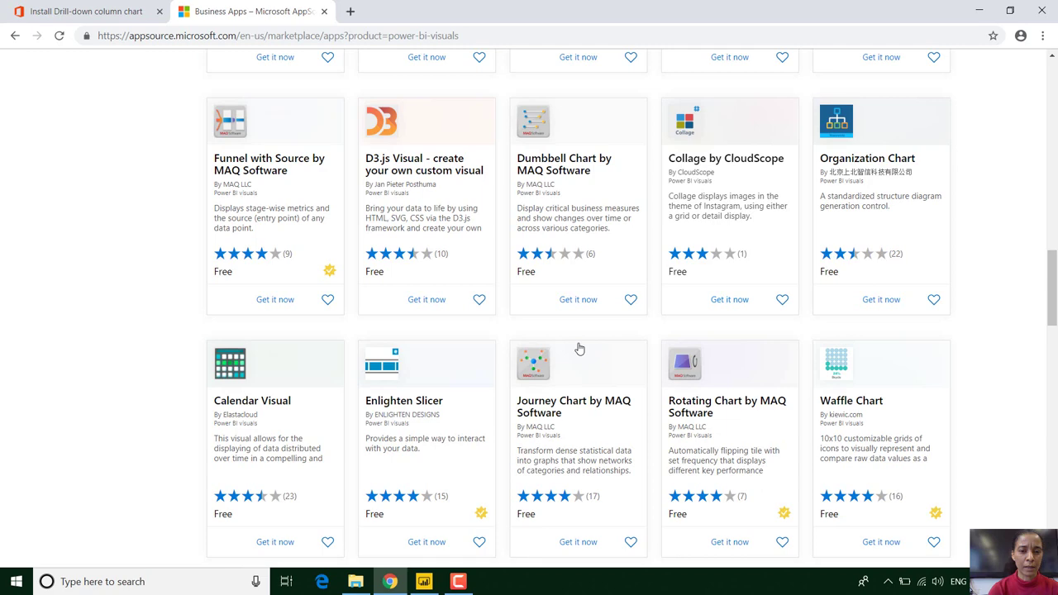
{"action": "scroll", "coordinate": [591, 455], "scroll_direction": "down", "scroll_amount": 10}
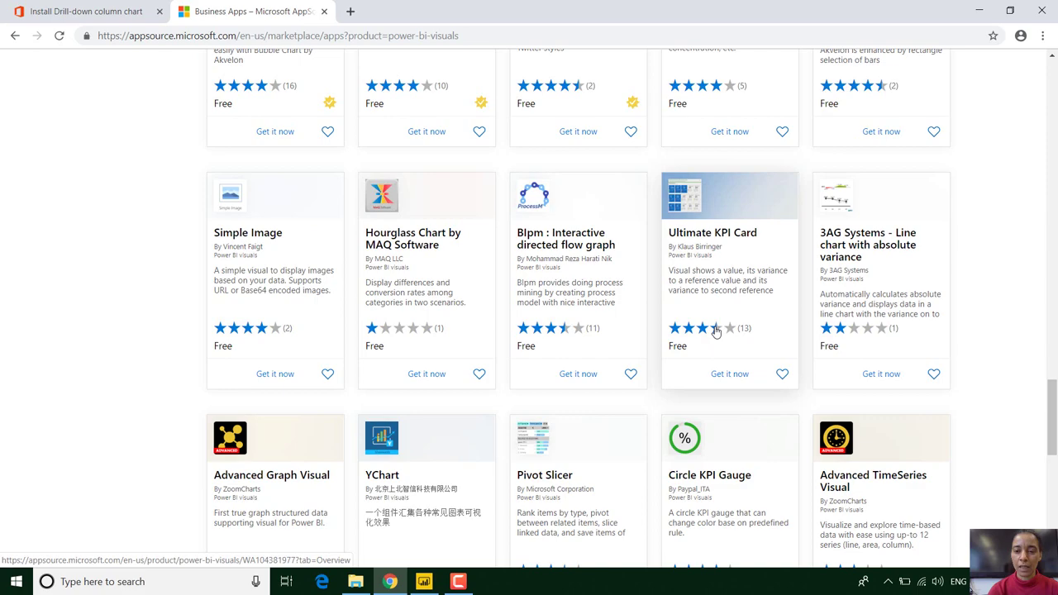
{"action": "scroll", "coordinate": [741, 382], "scroll_direction": "down", "scroll_amount": 8}
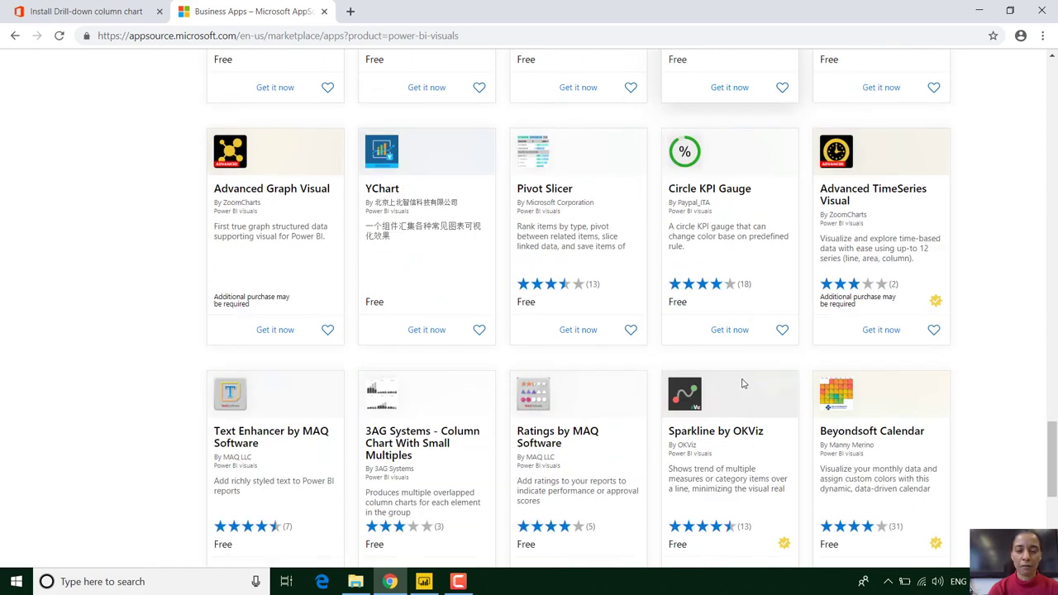
Go to page 4 of the AppSource results and browse its visuals.
{"action": "left_click", "coordinate": [595, 261]}
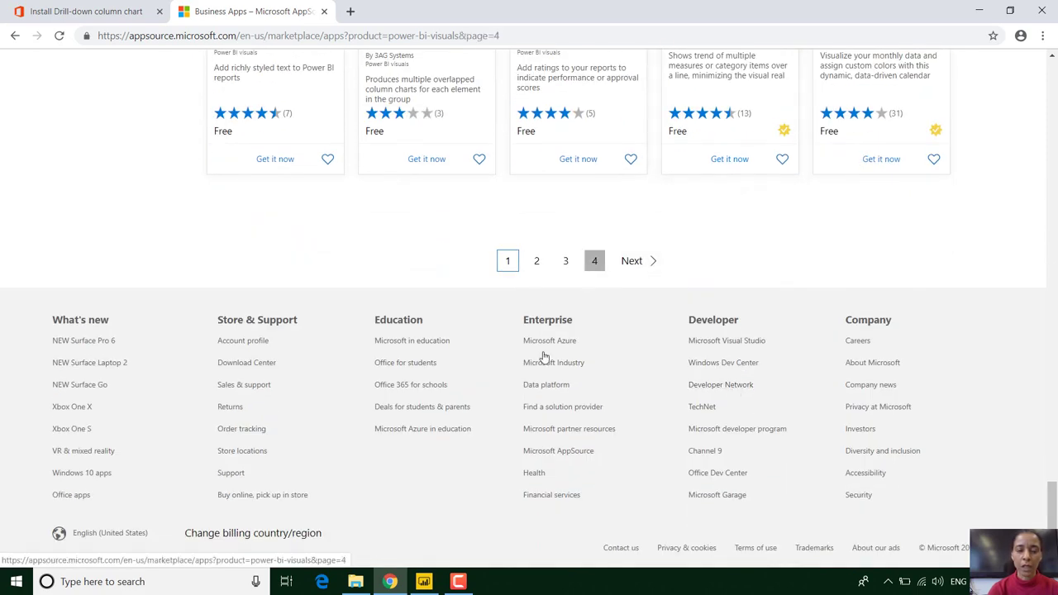
{"action": "scroll", "coordinate": [553, 413], "scroll_direction": "down", "scroll_amount": 5}
{"action": "scroll", "coordinate": [546, 435], "scroll_direction": "down", "scroll_amount": 5}
{"action": "scroll", "coordinate": [545, 442], "scroll_direction": "up", "scroll_amount": 4}
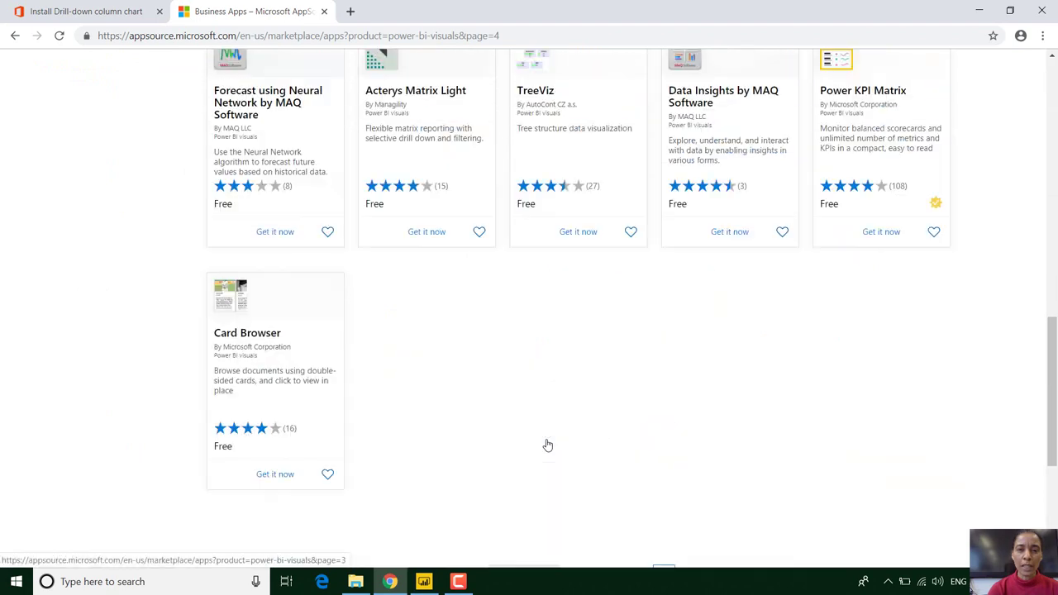
{"action": "scroll", "coordinate": [637, 475], "scroll_direction": "up", "scroll_amount": 3}
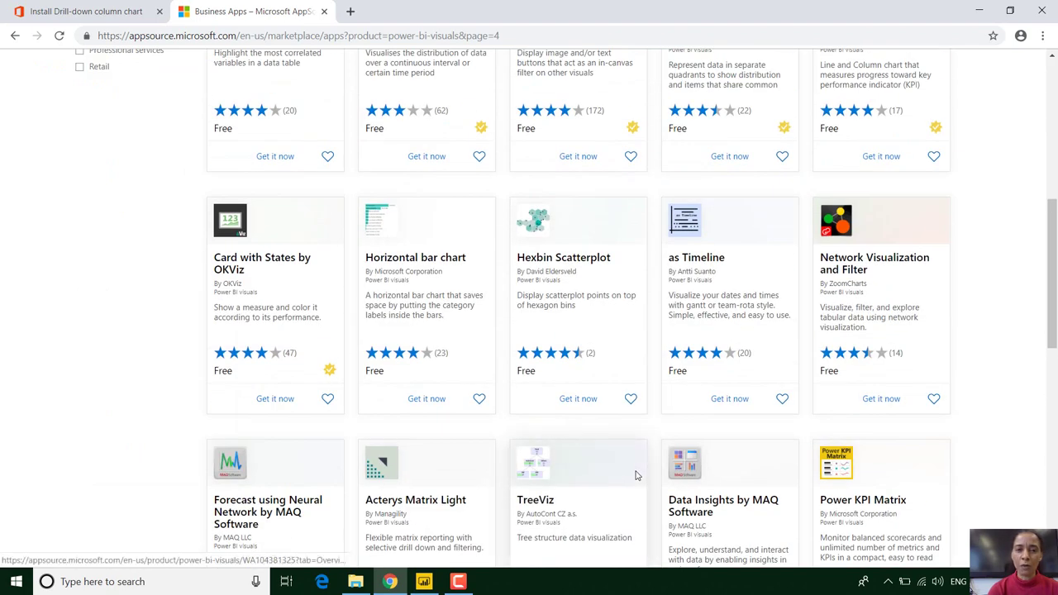
{"action": "scroll", "coordinate": [637, 475], "scroll_direction": "up", "scroll_amount": 3}
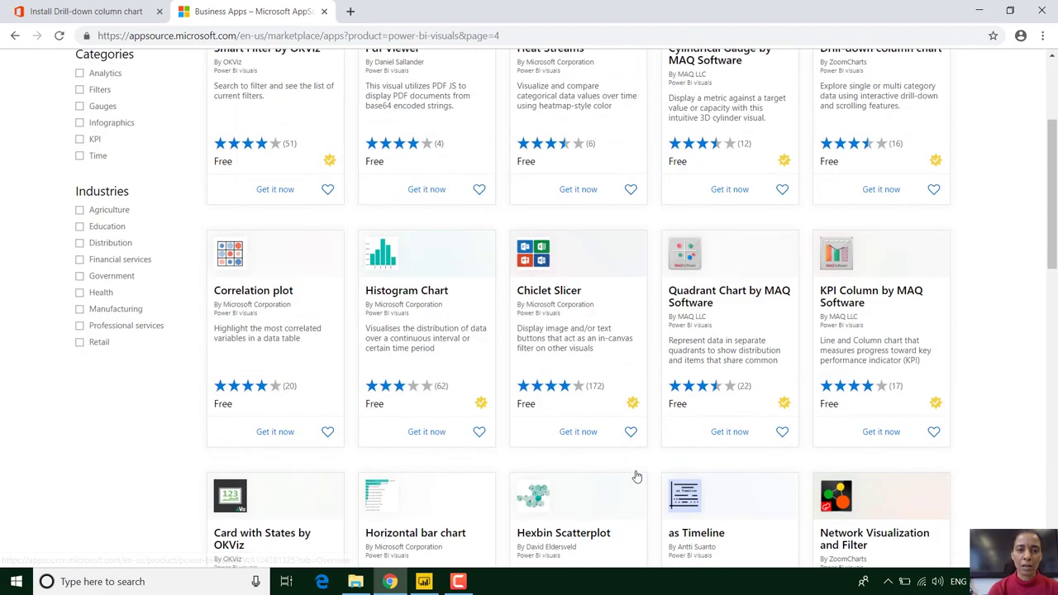
{"action": "scroll", "coordinate": [637, 475], "scroll_direction": "up", "scroll_amount": 3}
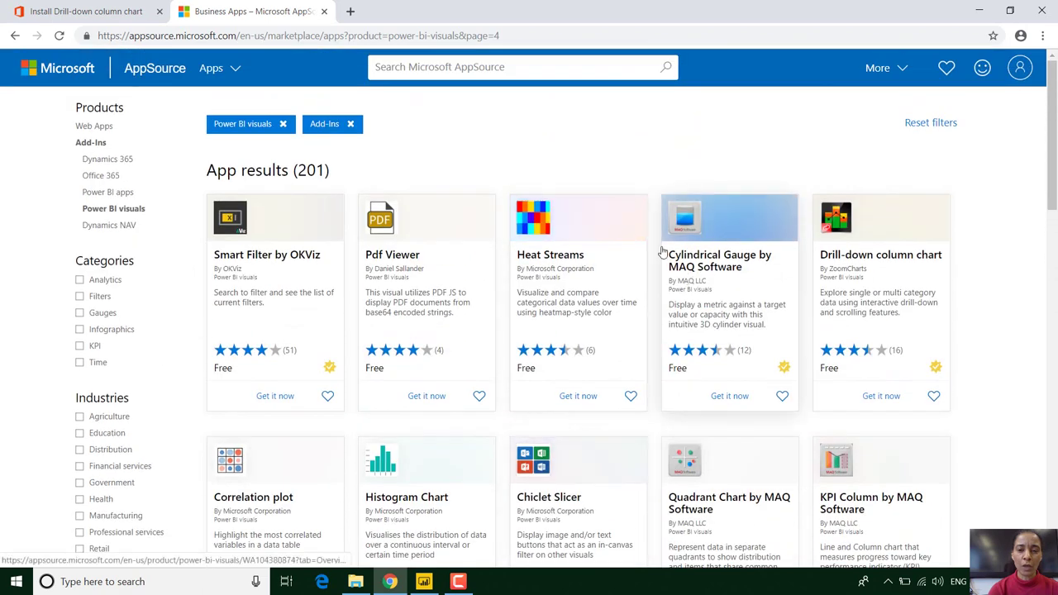
Dismiss the Smart Filter by OKViz sign-up prompt and switch to the Drill-down column chart install page.
{"action": "left_click", "coordinate": [287, 400]}
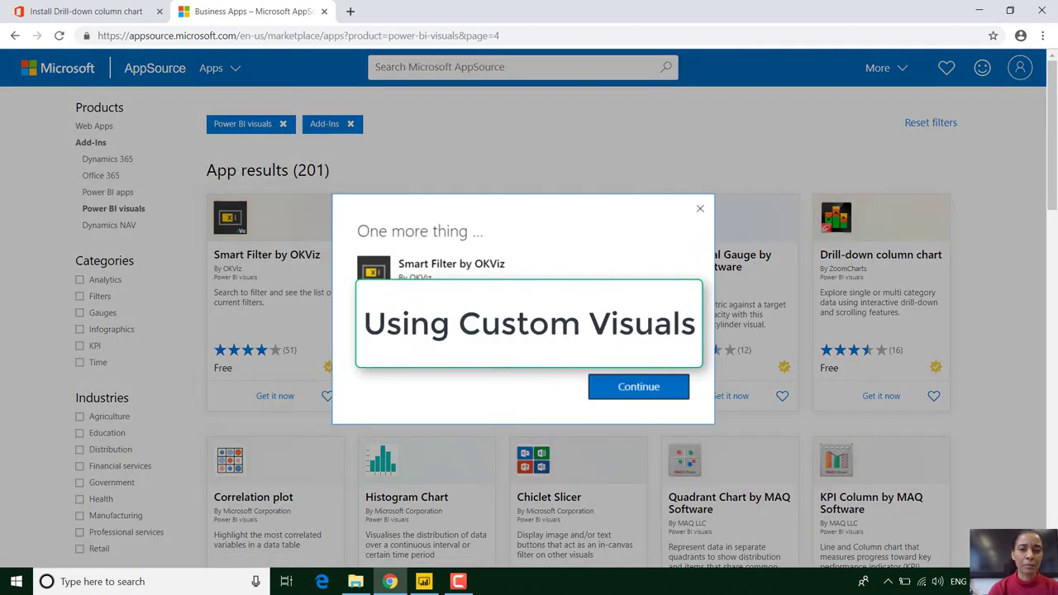
{"action": "left_click", "coordinate": [698, 211]}
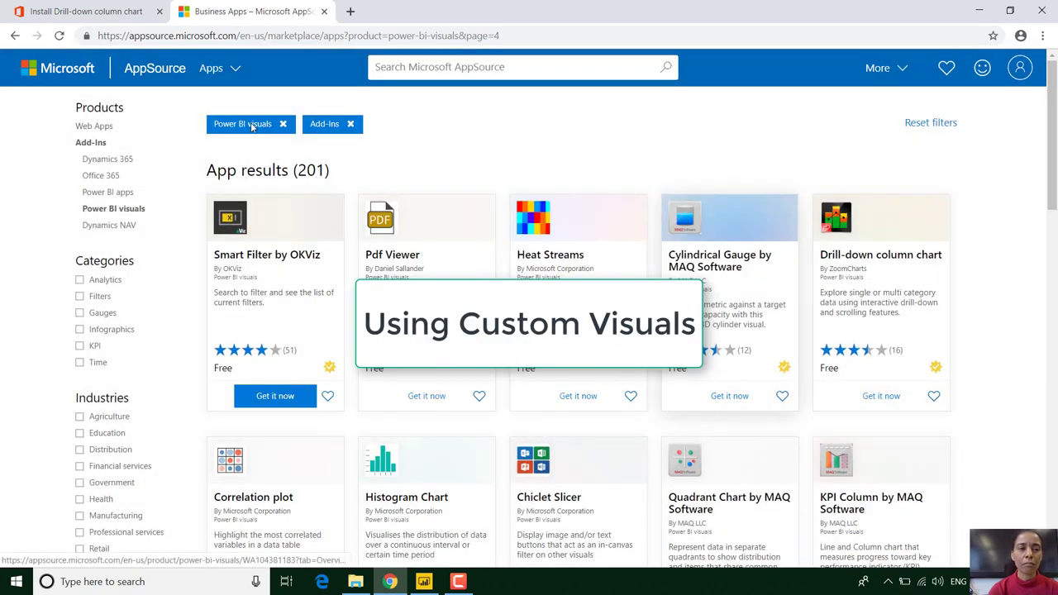
{"action": "left_click", "coordinate": [105, 15]}
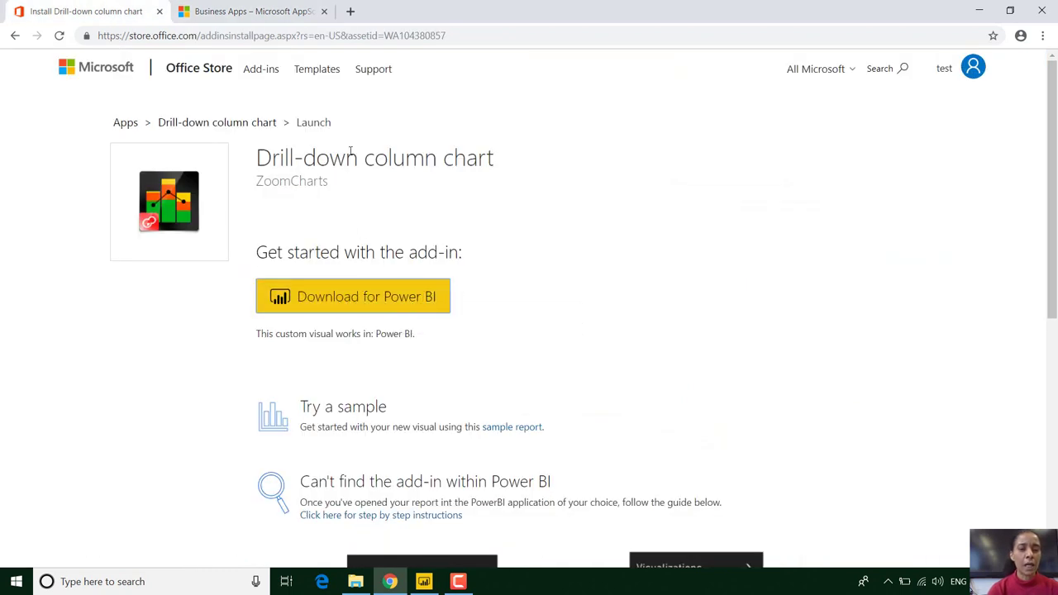
Read the install guide and download the Drill-down column chart .pbiviz for Power BI.
{"action": "scroll", "coordinate": [368, 274], "scroll_direction": "down", "scroll_amount": 5}
{"action": "scroll", "coordinate": [402, 443], "scroll_direction": "up", "scroll_amount": 3}
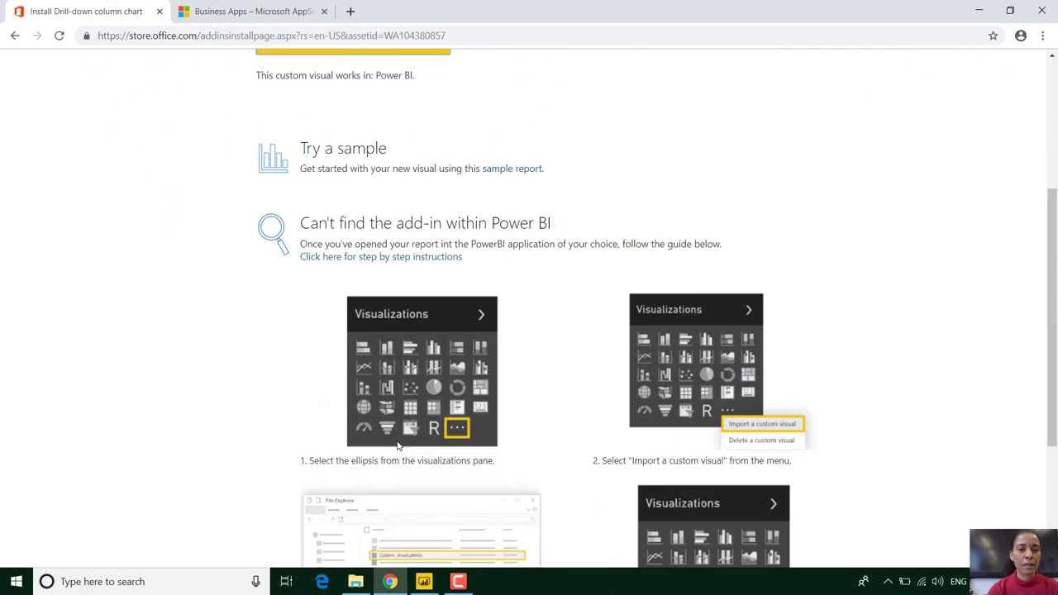
{"action": "scroll", "coordinate": [463, 252], "scroll_direction": "down", "scroll_amount": 3}
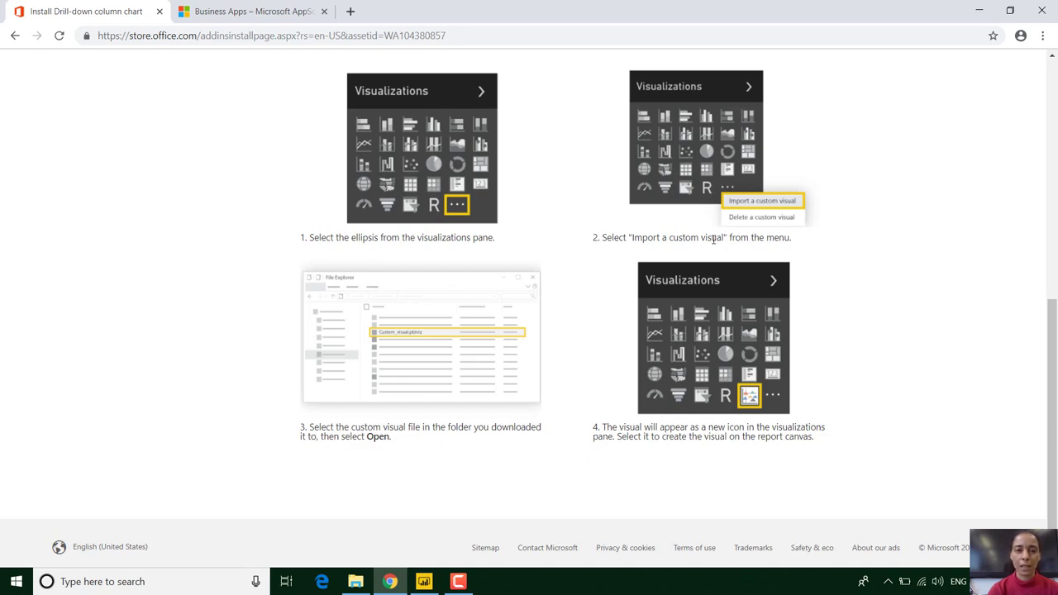
{"action": "scroll", "coordinate": [510, 252], "scroll_direction": "up", "scroll_amount": 6}
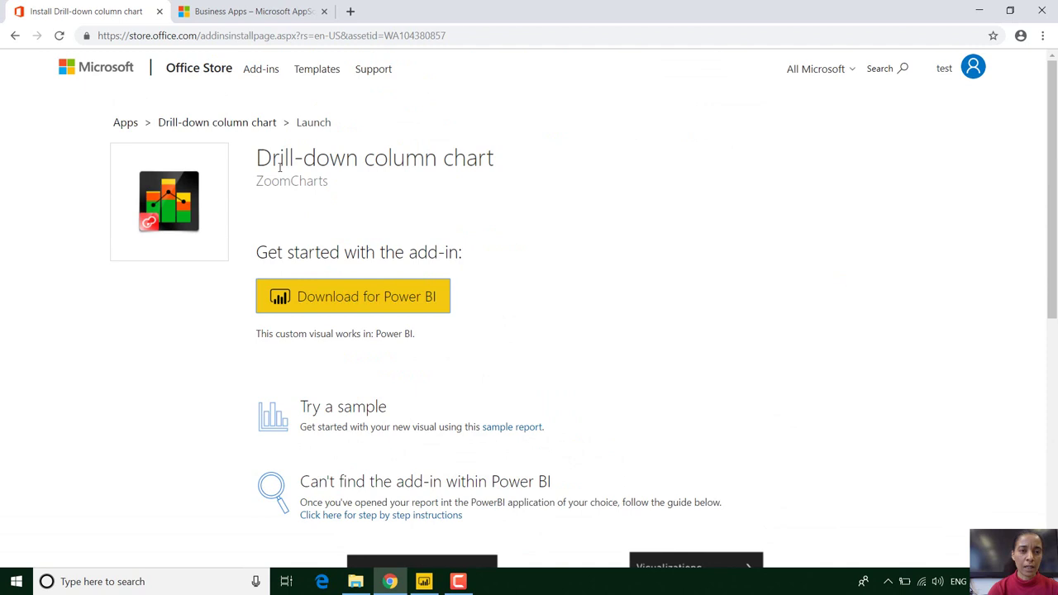
{"action": "left_click", "coordinate": [385, 298]}
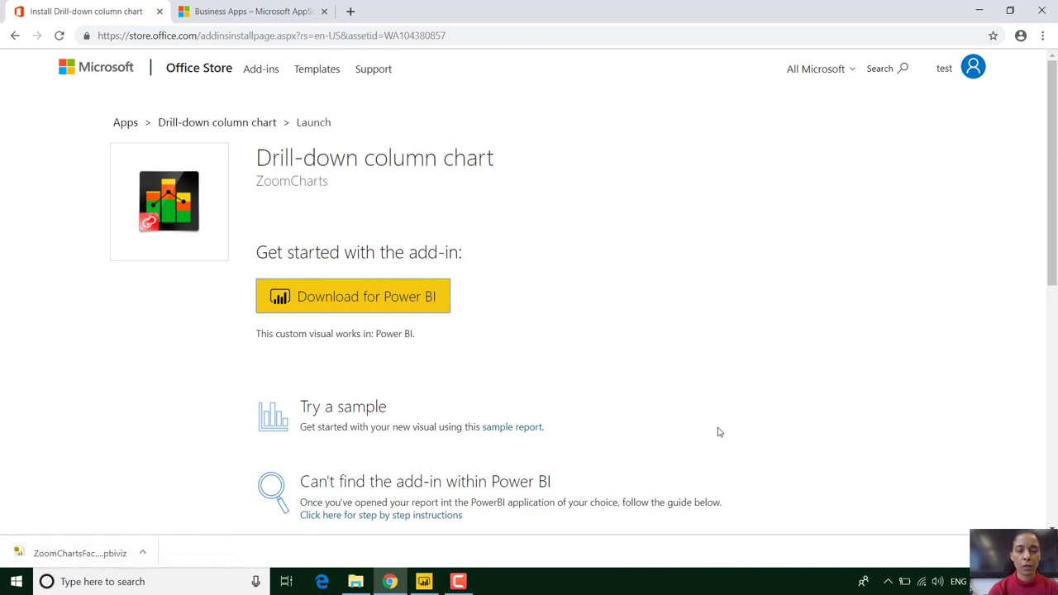
Return to Power BI and begin importing a custom visual from file, accepting the security warning.
{"action": "left_click", "coordinate": [979, 10]}
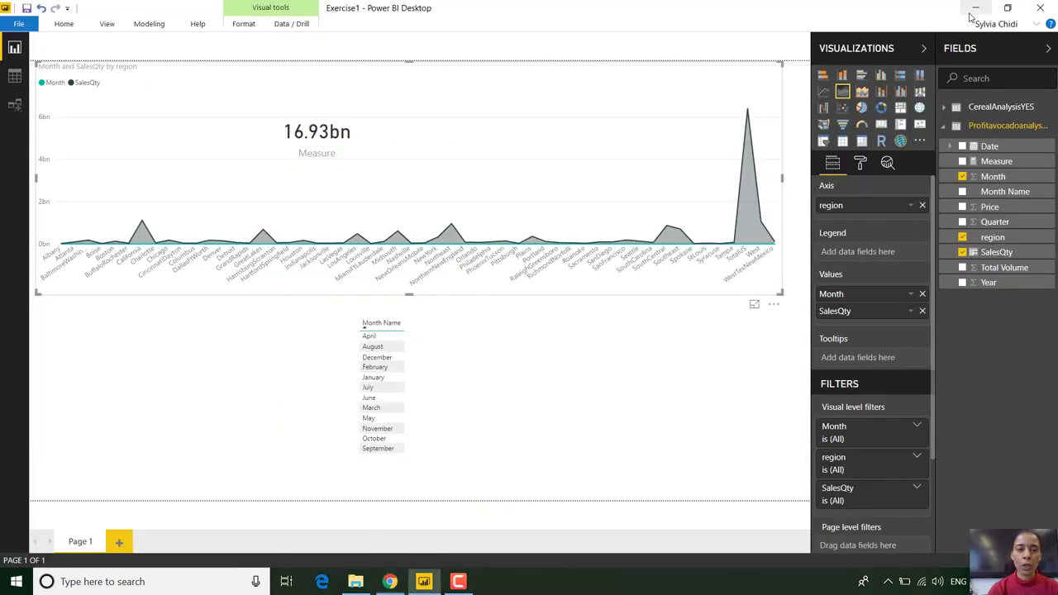
{"action": "left_click", "coordinate": [919, 140]}
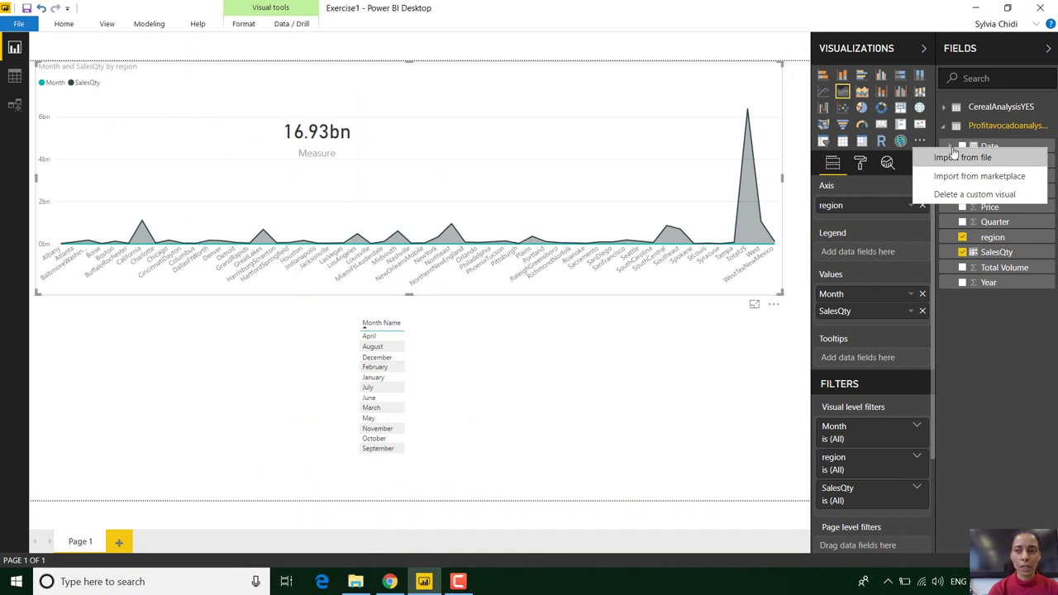
{"action": "left_click", "coordinate": [920, 142]}
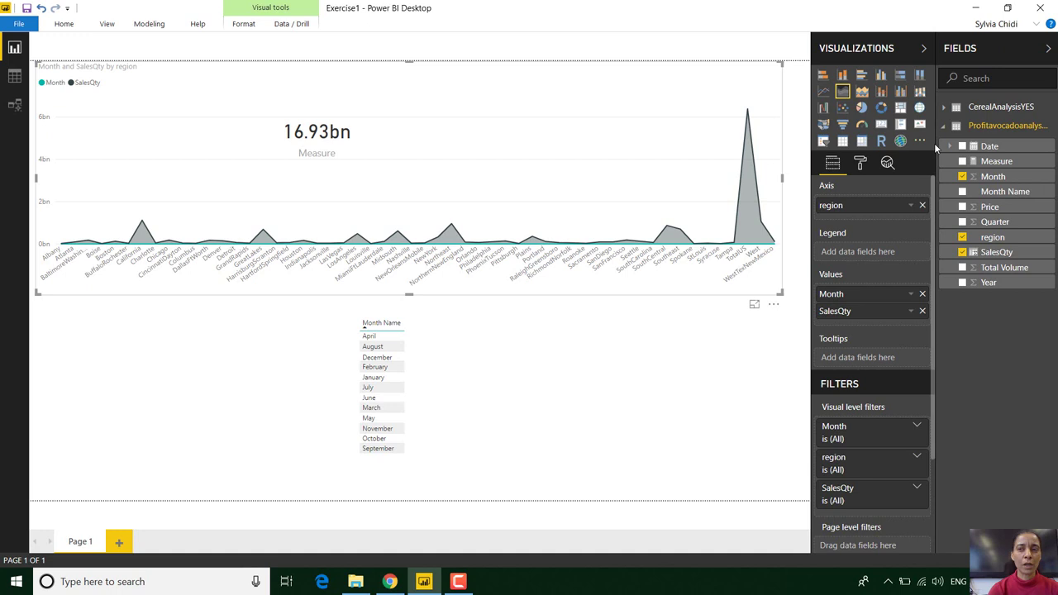
{"action": "left_click", "coordinate": [920, 142]}
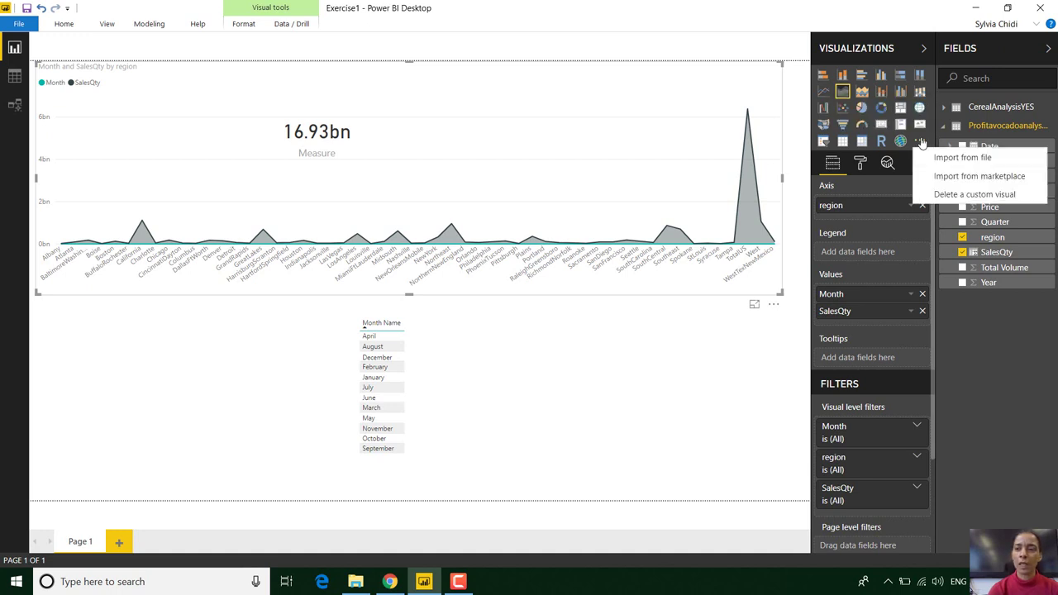
{"action": "left_click", "coordinate": [934, 158]}
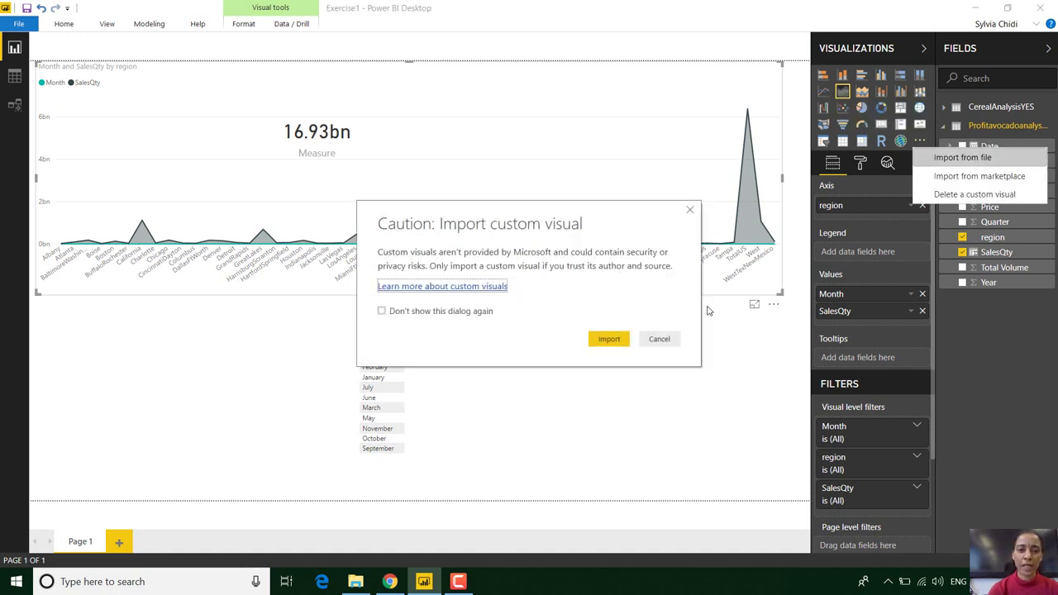
{"action": "left_click", "coordinate": [597, 339]}
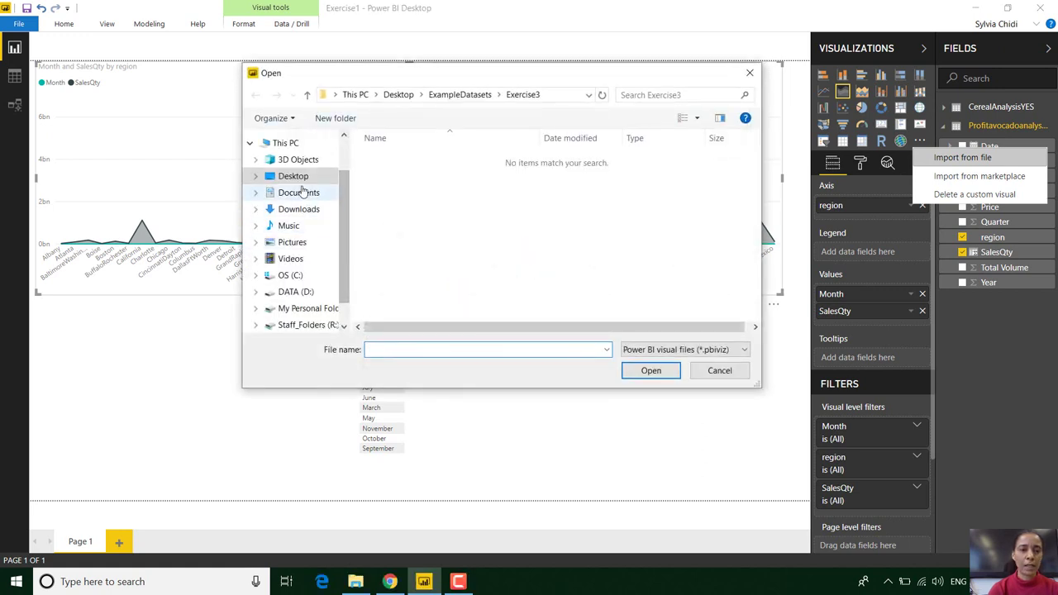
Browse to the Desktop CustomVisuals folder and import bubbleChart.1.0.1.0.
{"action": "left_click", "coordinate": [295, 177]}
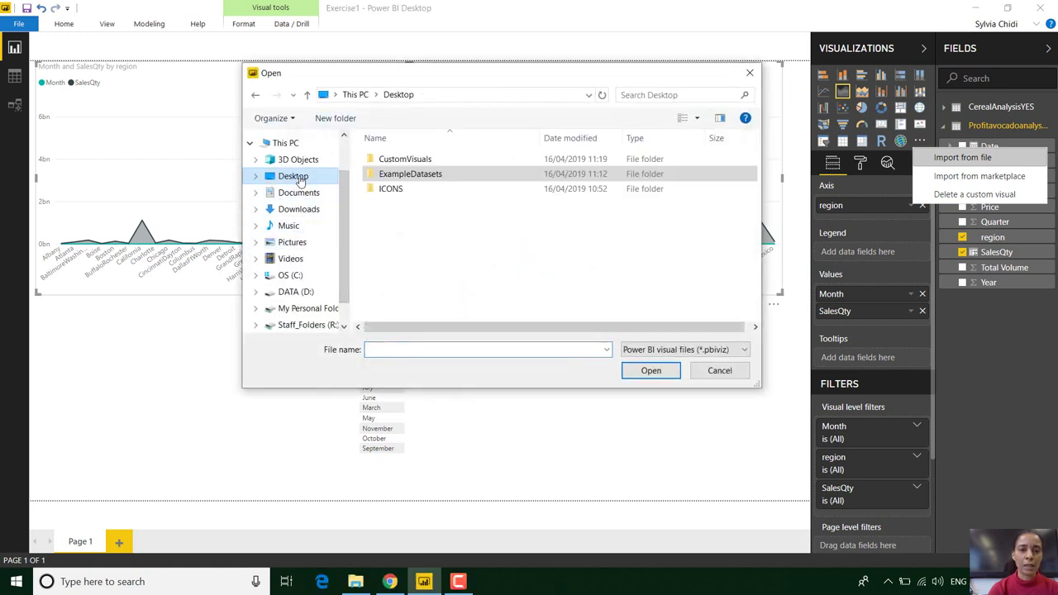
{"action": "left_click", "coordinate": [410, 180]}
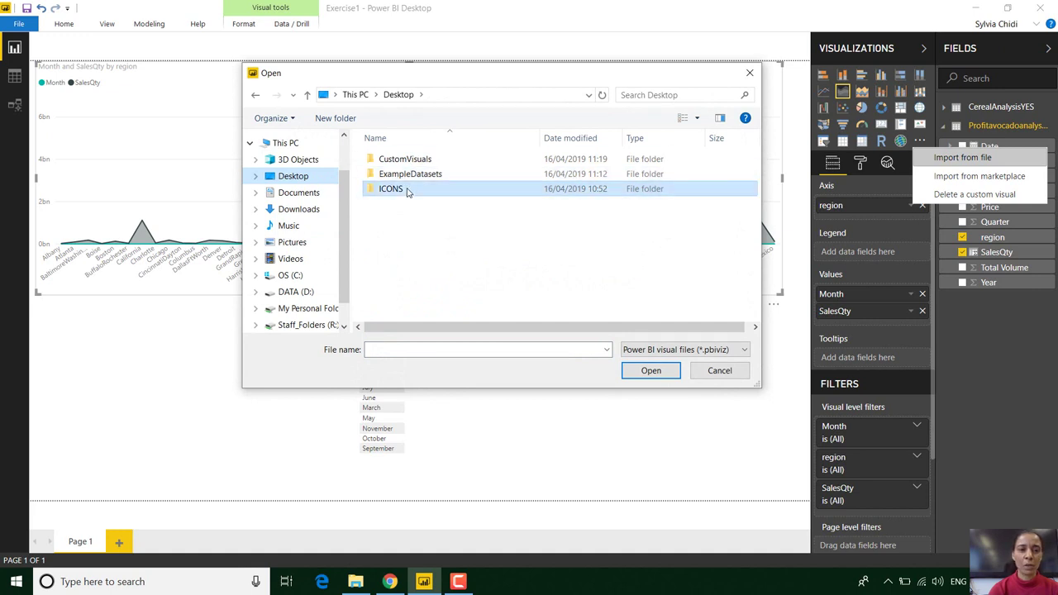
{"action": "double_click", "coordinate": [408, 188]}
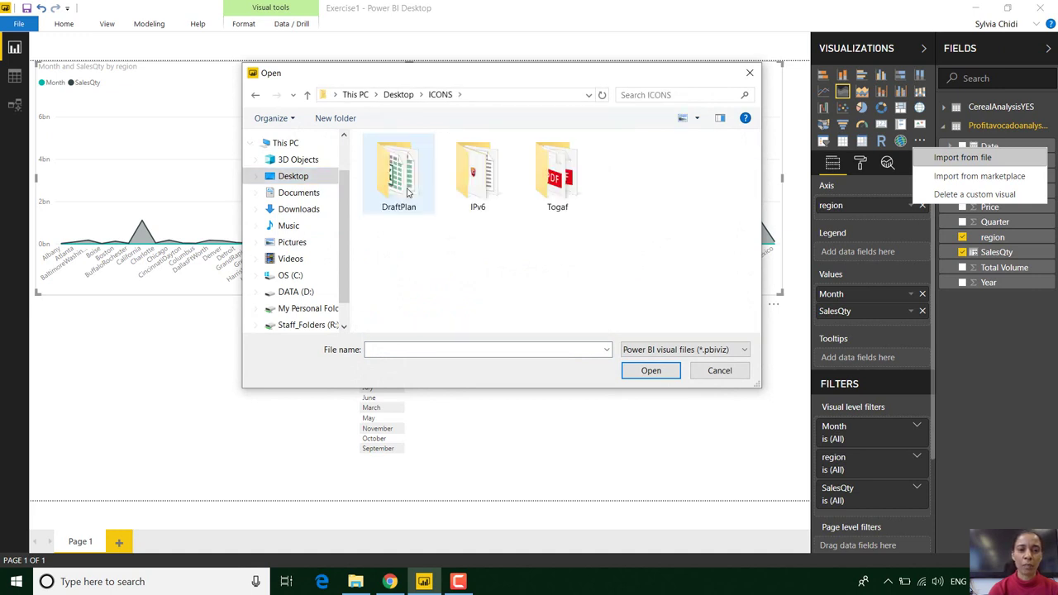
{"action": "left_click", "coordinate": [295, 176]}
{"action": "double_click", "coordinate": [393, 176]}
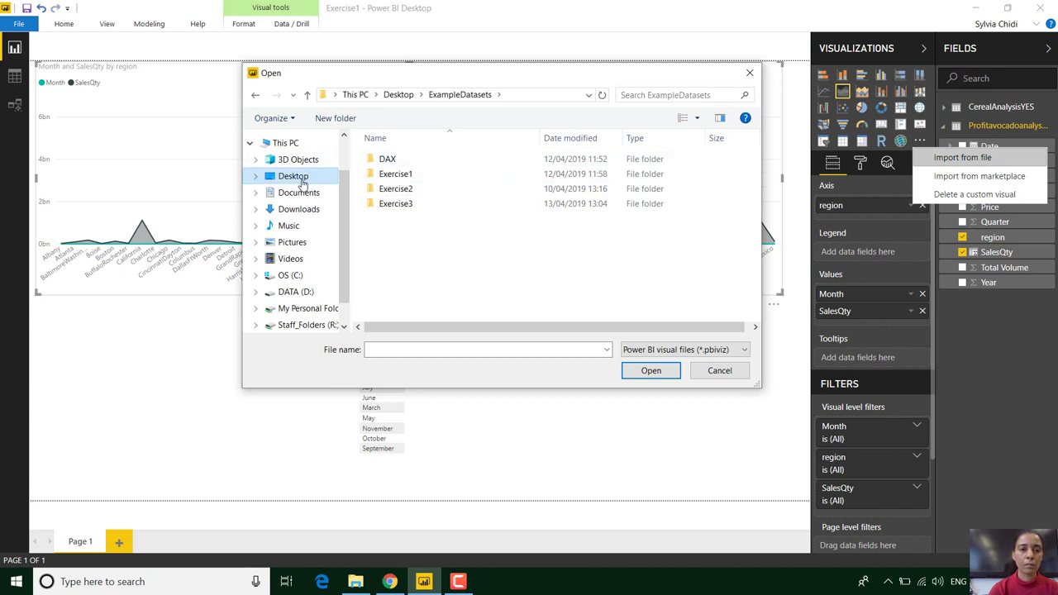
{"action": "left_click", "coordinate": [299, 178]}
{"action": "double_click", "coordinate": [386, 160]}
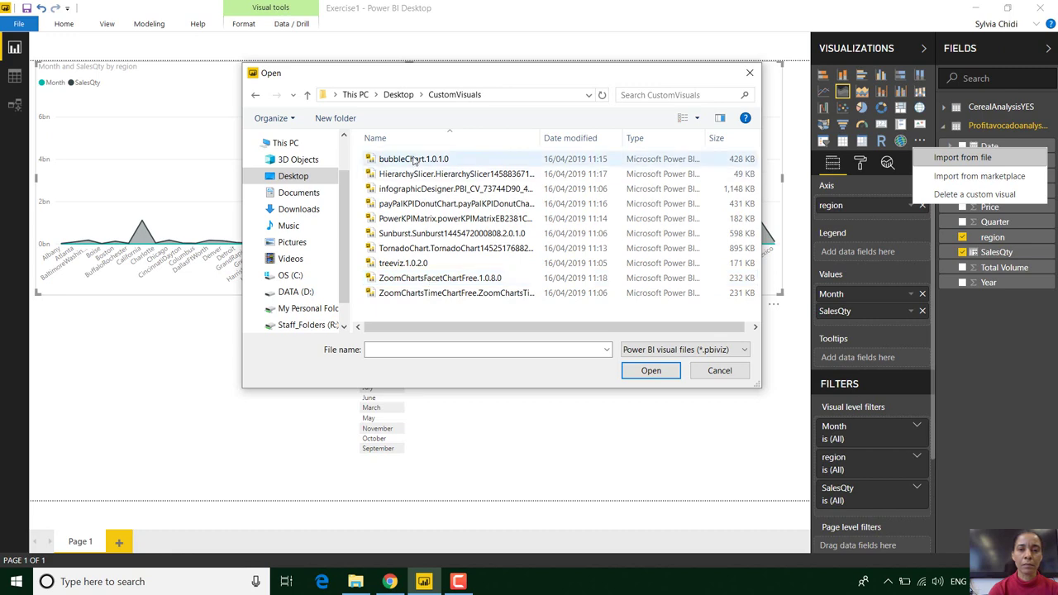
{"action": "left_click", "coordinate": [415, 160]}
{"action": "left_click", "coordinate": [661, 372]}
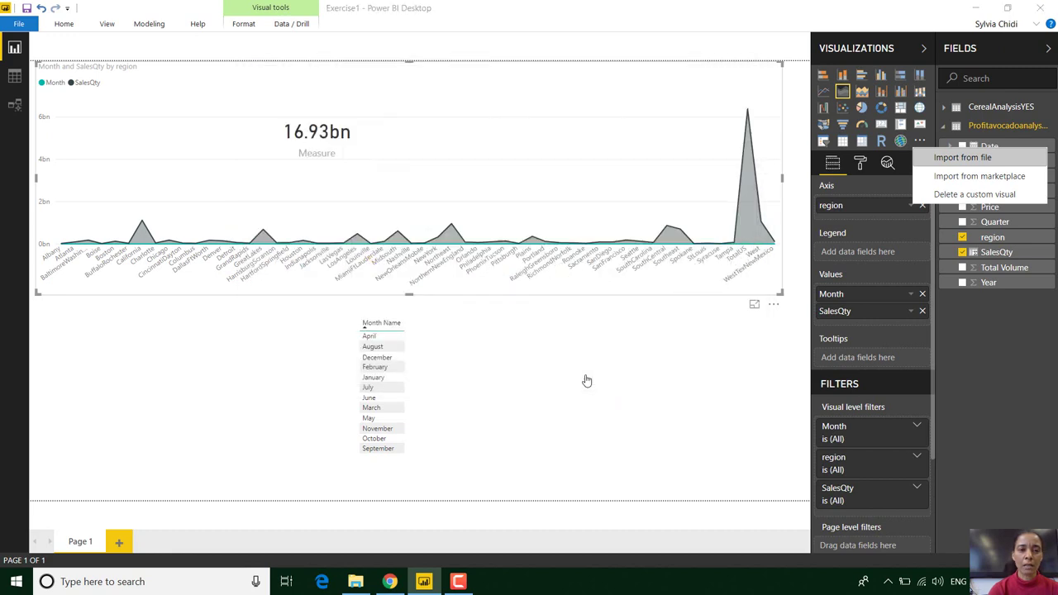
{"action": "left_click", "coordinate": [644, 311]}
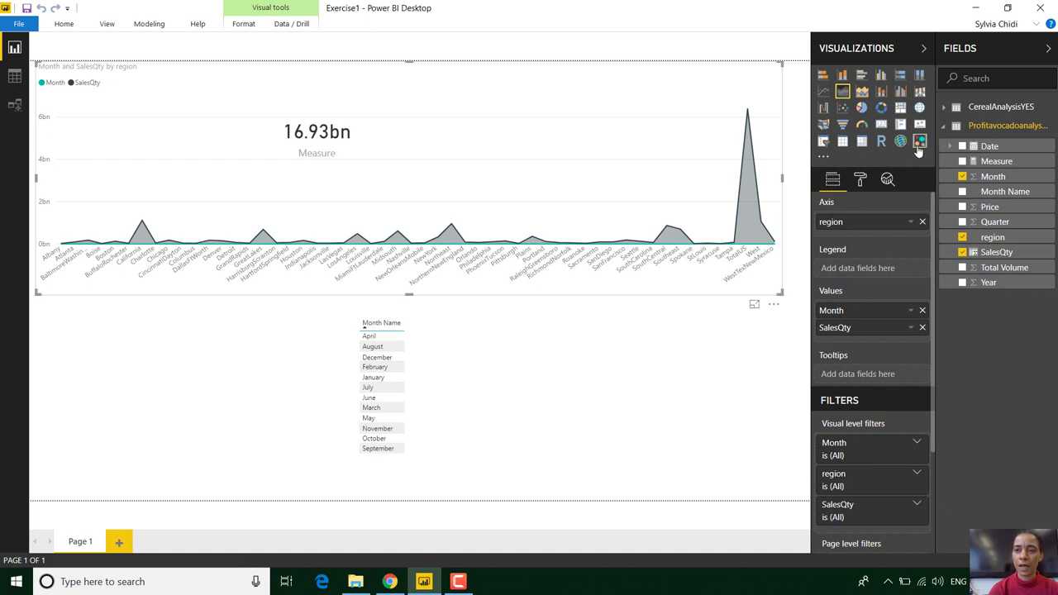
Import the HierarchySlicer and infographic designer custom visuals from file.
{"action": "left_click", "coordinate": [823, 158]}
{"action": "left_click", "coordinate": [855, 174]}
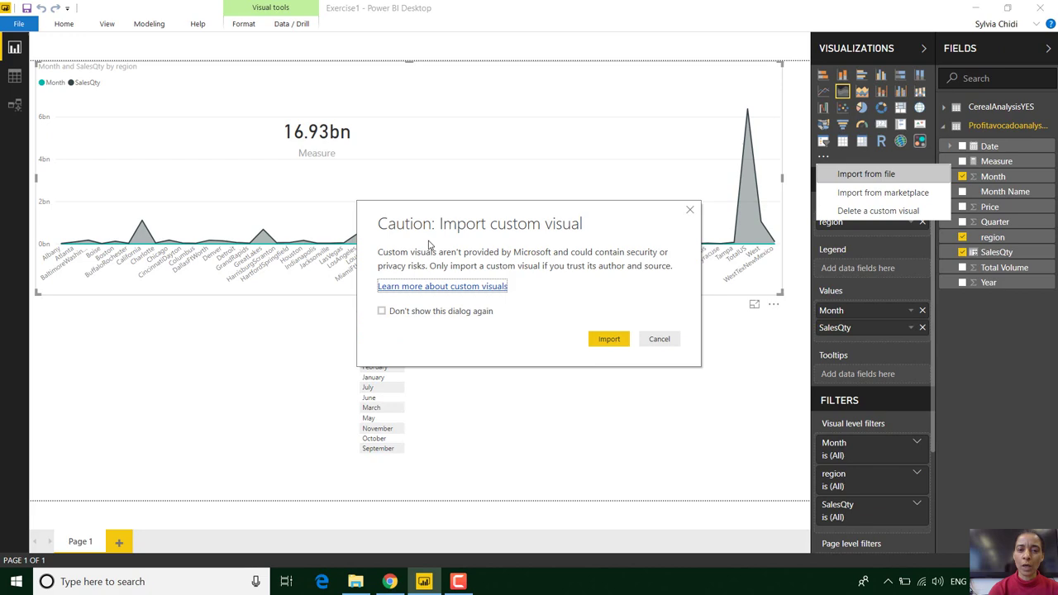
{"action": "left_click", "coordinate": [608, 339]}
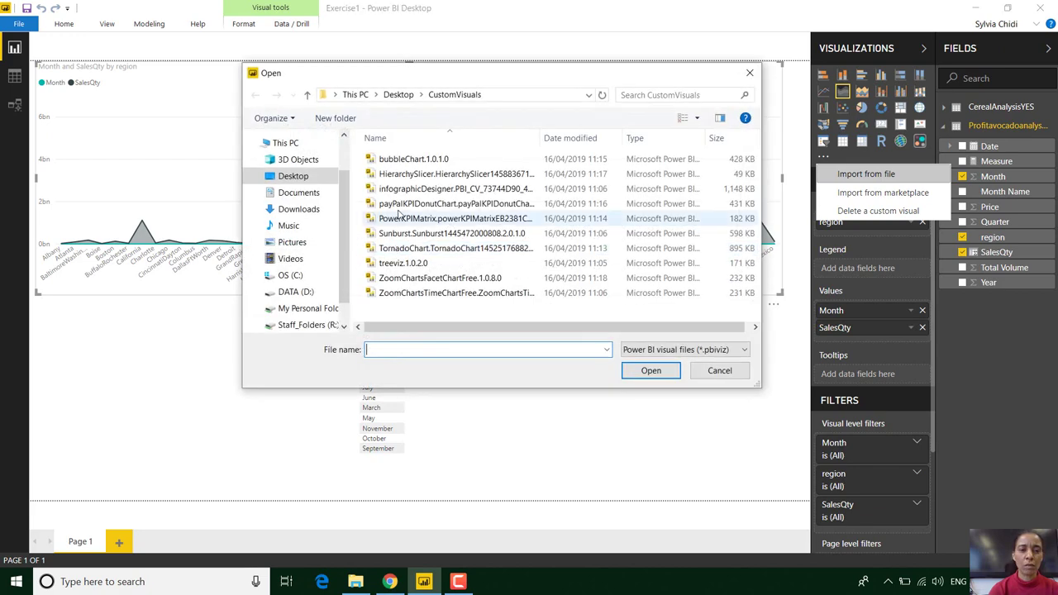
{"action": "left_click", "coordinate": [408, 175]}
{"action": "left_click", "coordinate": [651, 370]}
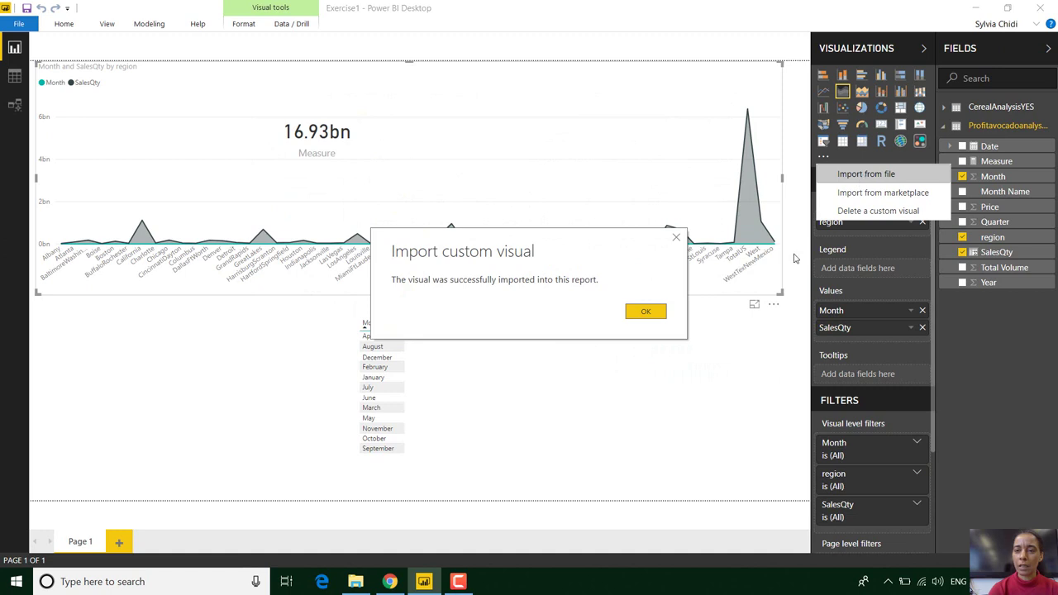
{"action": "left_click", "coordinate": [646, 318]}
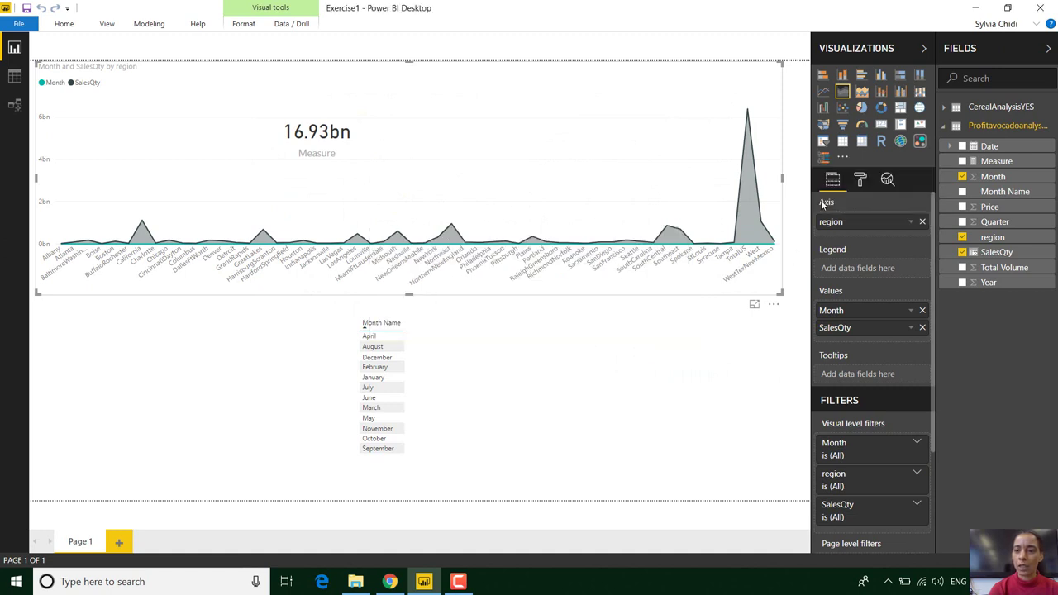
{"action": "left_click", "coordinate": [842, 157]}
{"action": "left_click", "coordinate": [856, 173]}
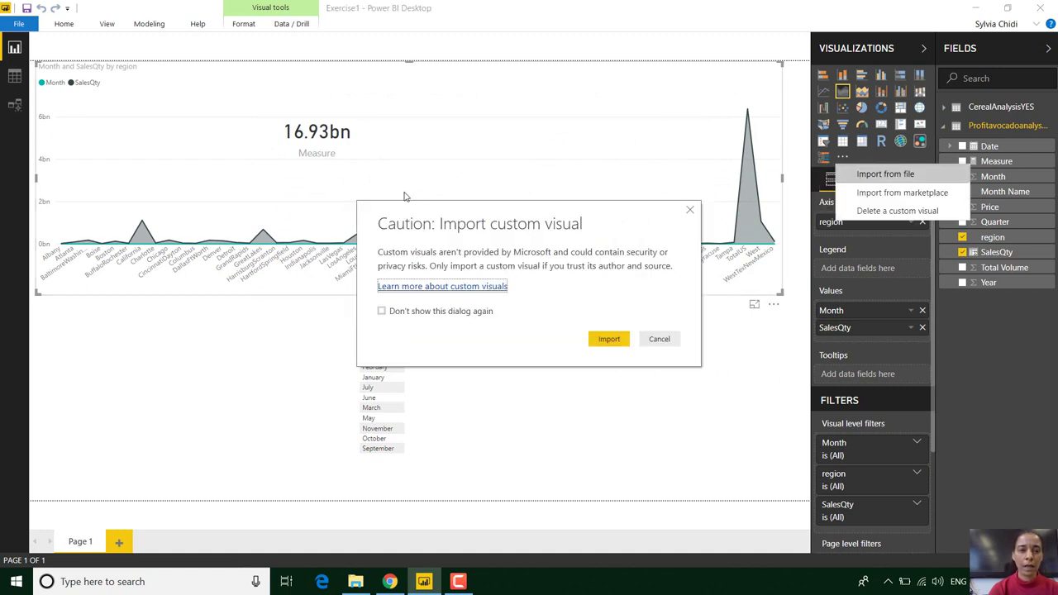
{"action": "left_click", "coordinate": [620, 342]}
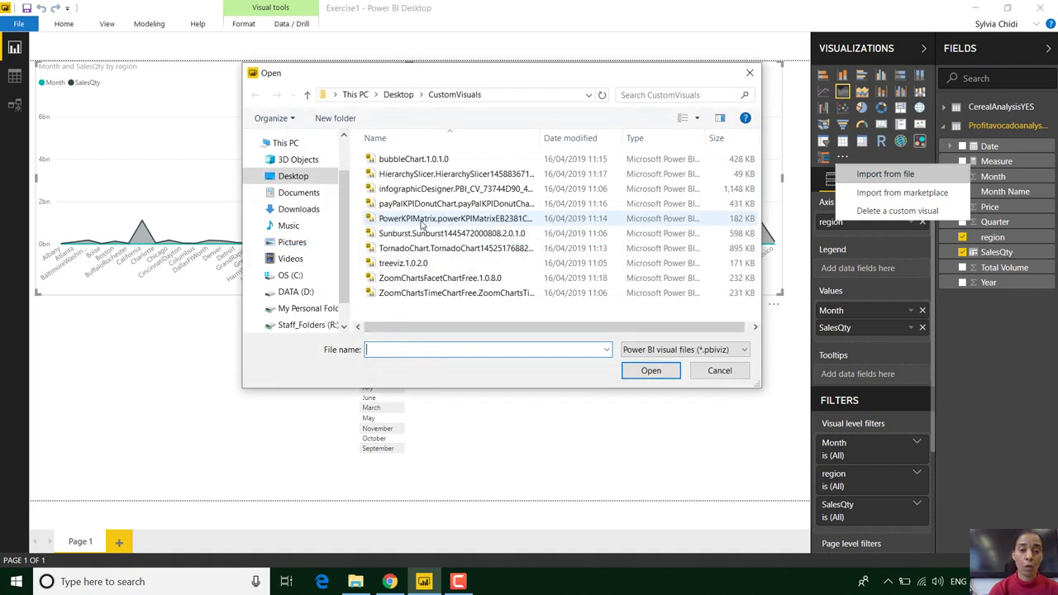
{"action": "left_click", "coordinate": [409, 189]}
{"action": "left_click", "coordinate": [651, 371]}
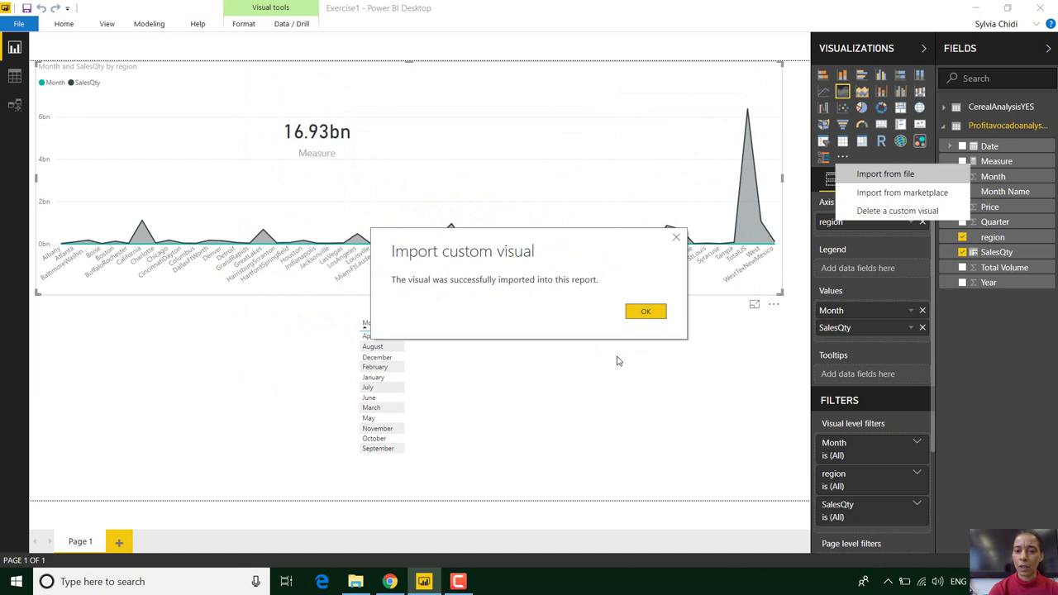
{"action": "left_click", "coordinate": [635, 318]}
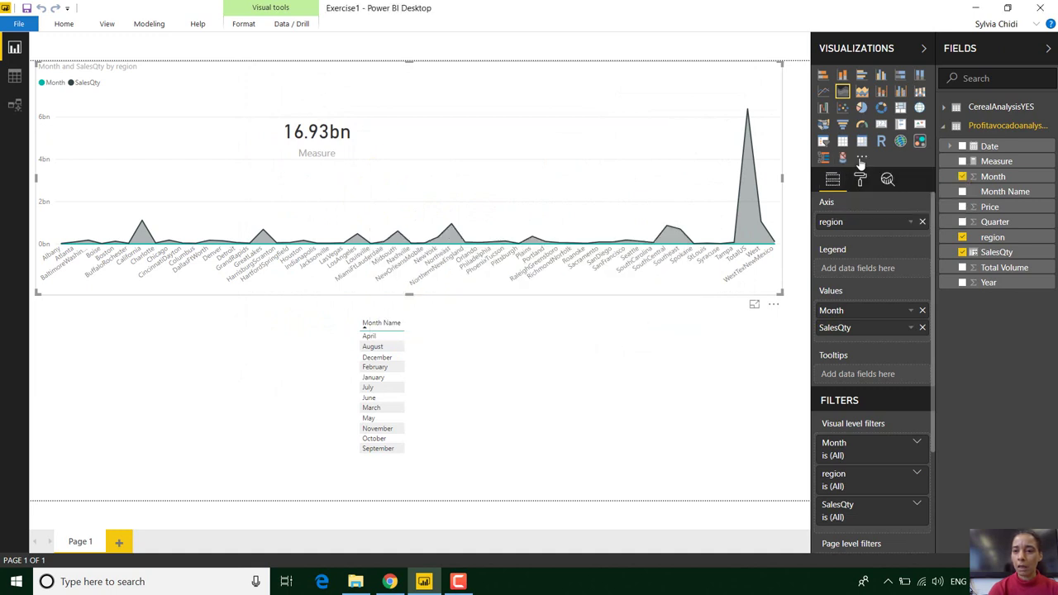
Import the payPal KPI donut chart and ZoomChartsFacetChartFree.1.0.8.0 custom visuals.
{"action": "left_click", "coordinate": [861, 159]}
{"action": "left_click", "coordinate": [874, 173]}
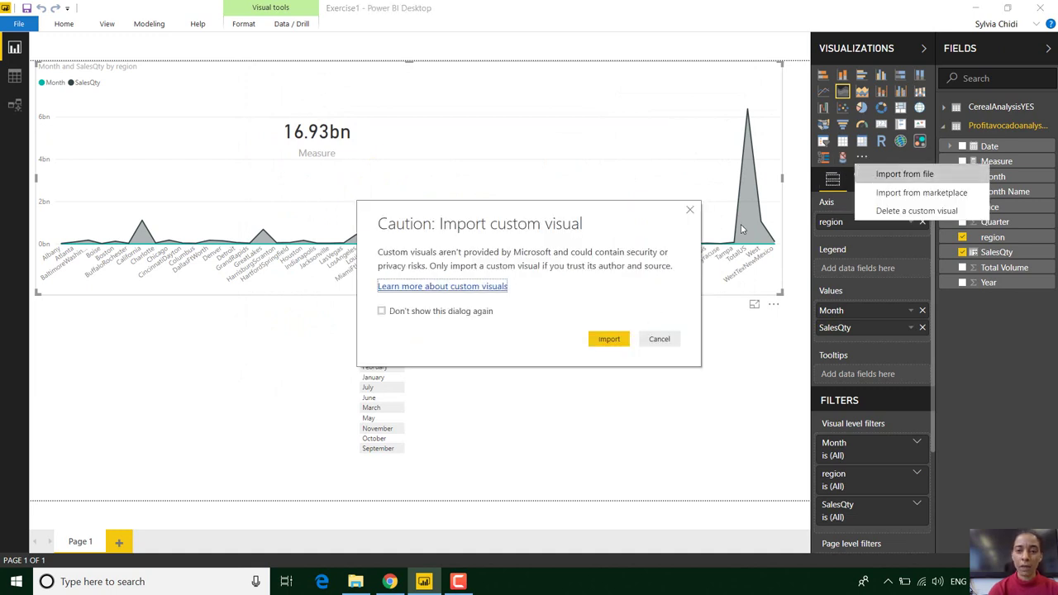
{"action": "left_click", "coordinate": [608, 339]}
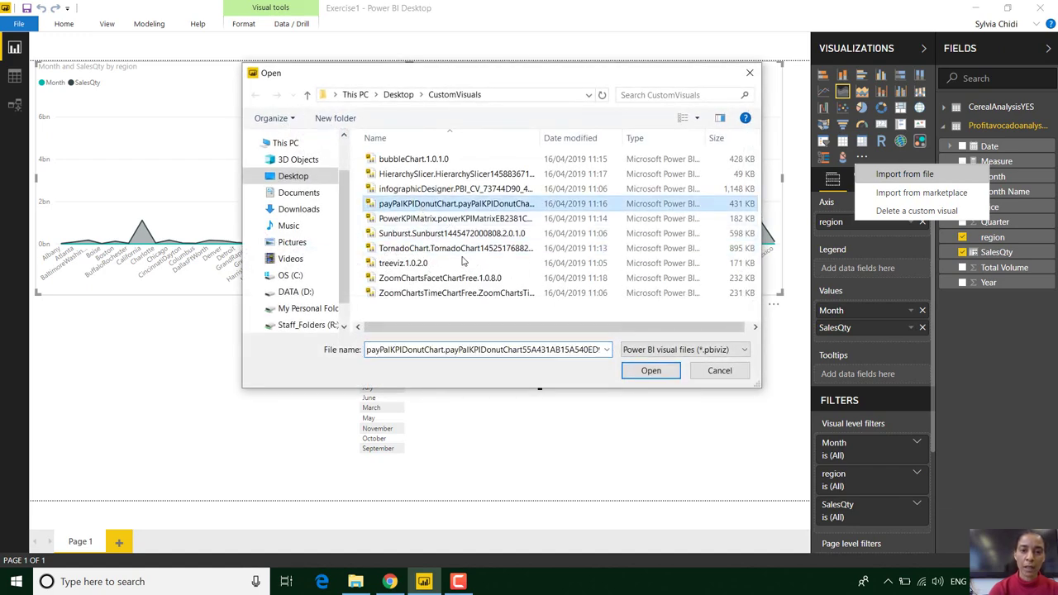
{"action": "left_click", "coordinate": [636, 378]}
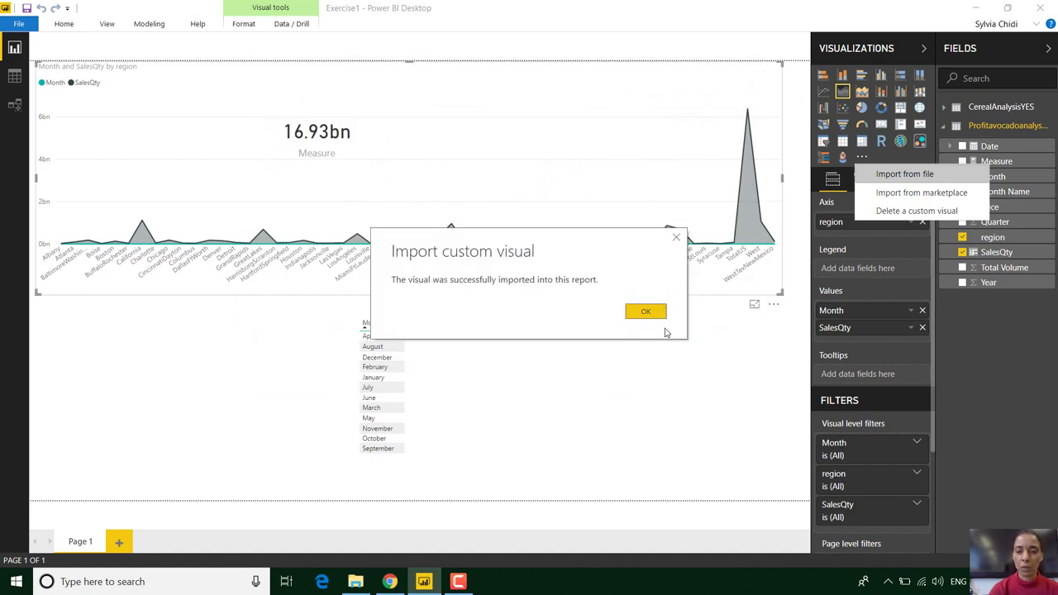
{"action": "left_click", "coordinate": [658, 314]}
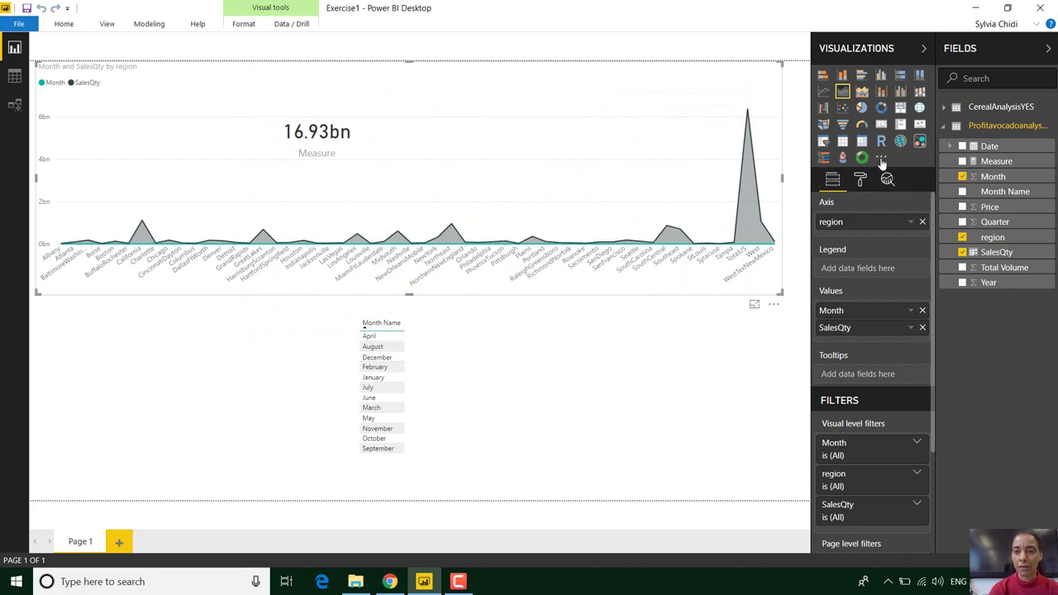
{"action": "left_click", "coordinate": [881, 159]}
{"action": "left_click", "coordinate": [901, 171]}
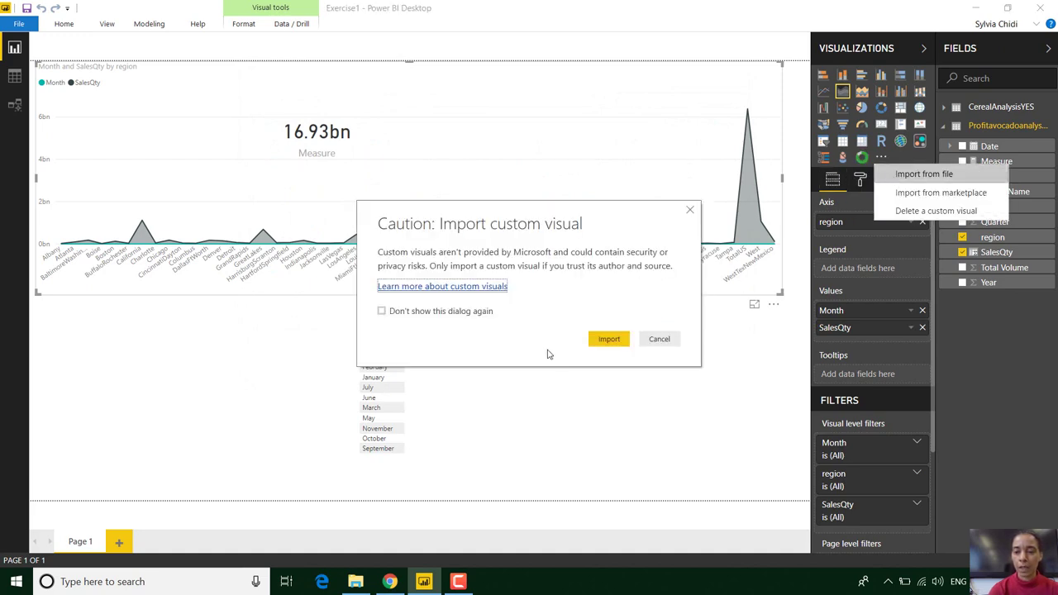
{"action": "left_click", "coordinate": [607, 339]}
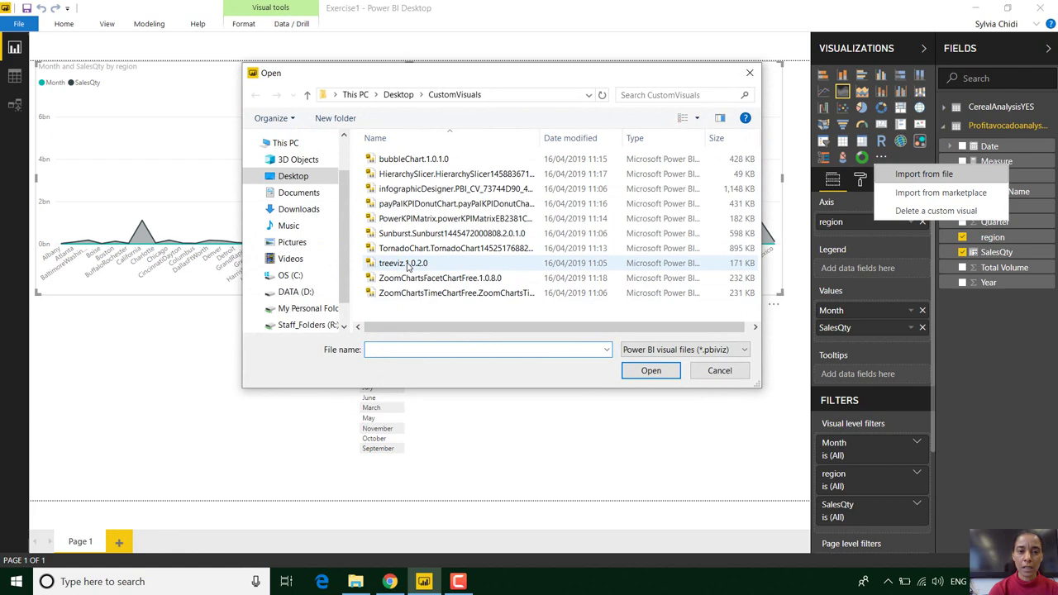
{"action": "left_click", "coordinate": [438, 279]}
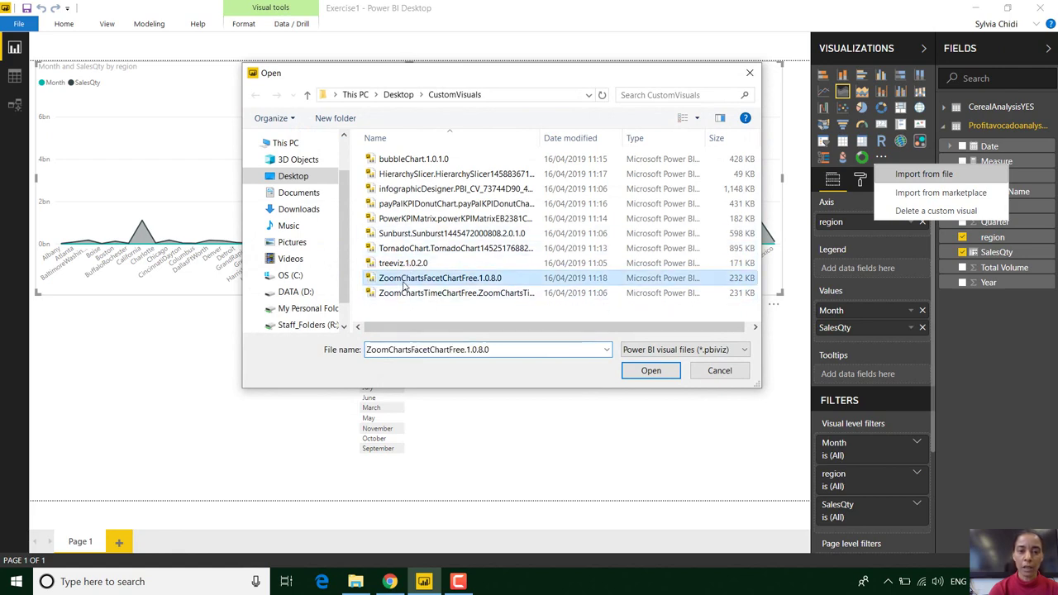
{"action": "left_click", "coordinate": [648, 371]}
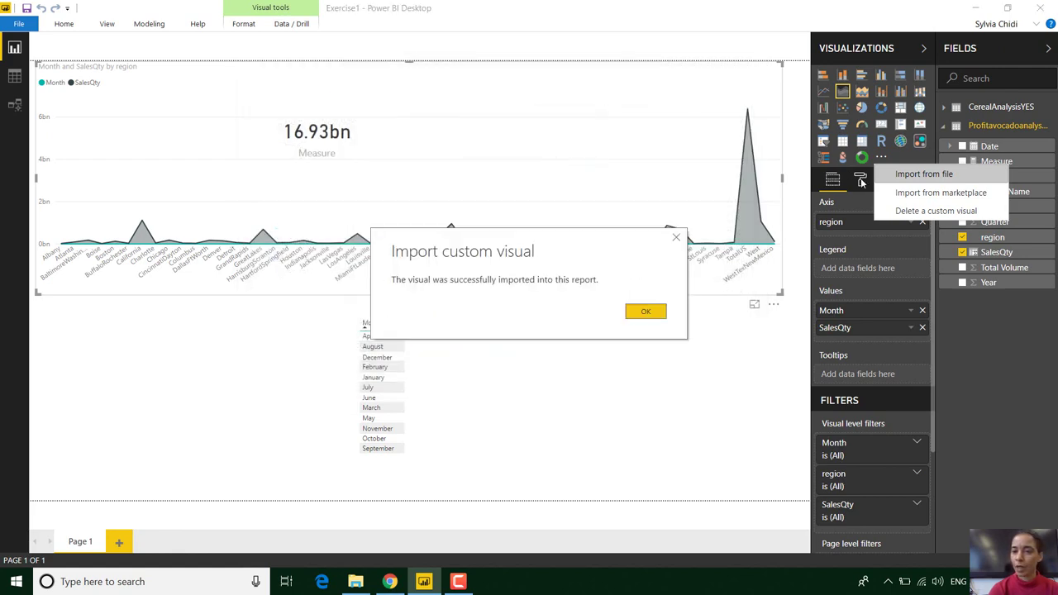
{"action": "left_click", "coordinate": [646, 313]}
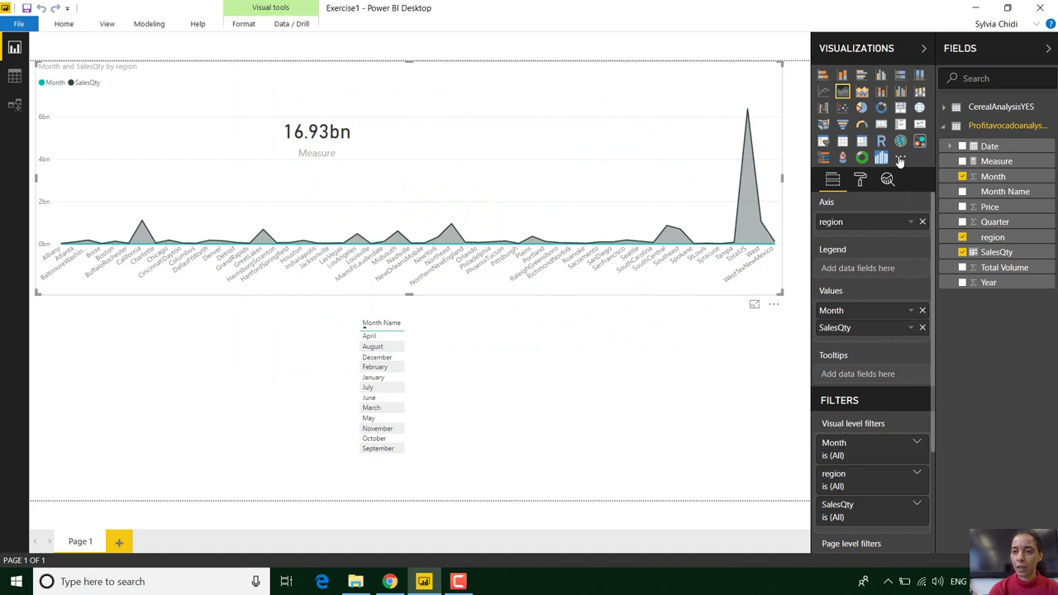
Import the ZoomCharts time chart and Sunburst custom visuals from file.
{"action": "left_click", "coordinate": [900, 160]}
{"action": "left_click", "coordinate": [926, 175]}
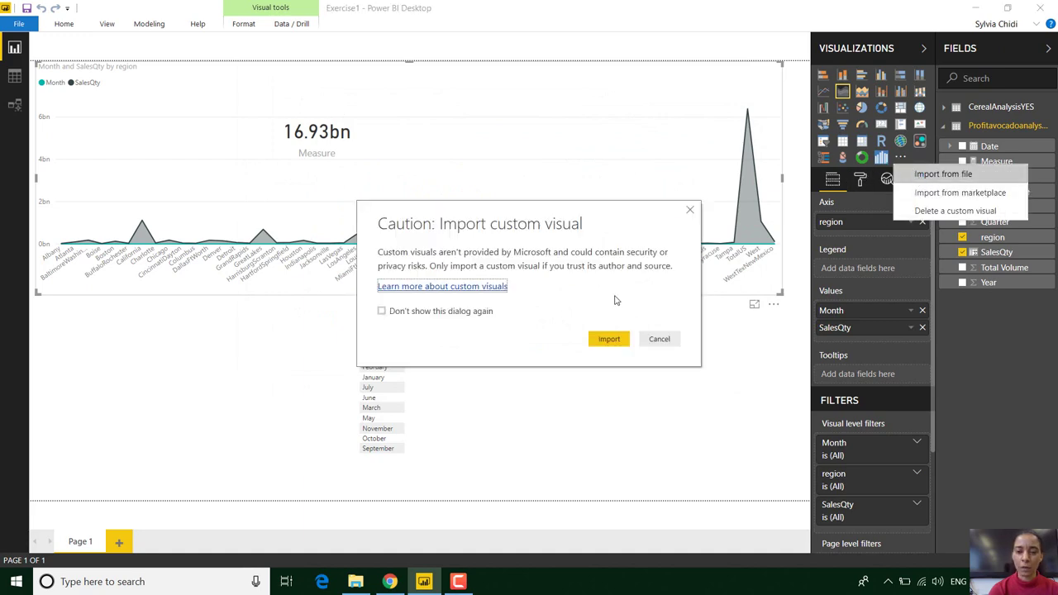
{"action": "left_click", "coordinate": [609, 339]}
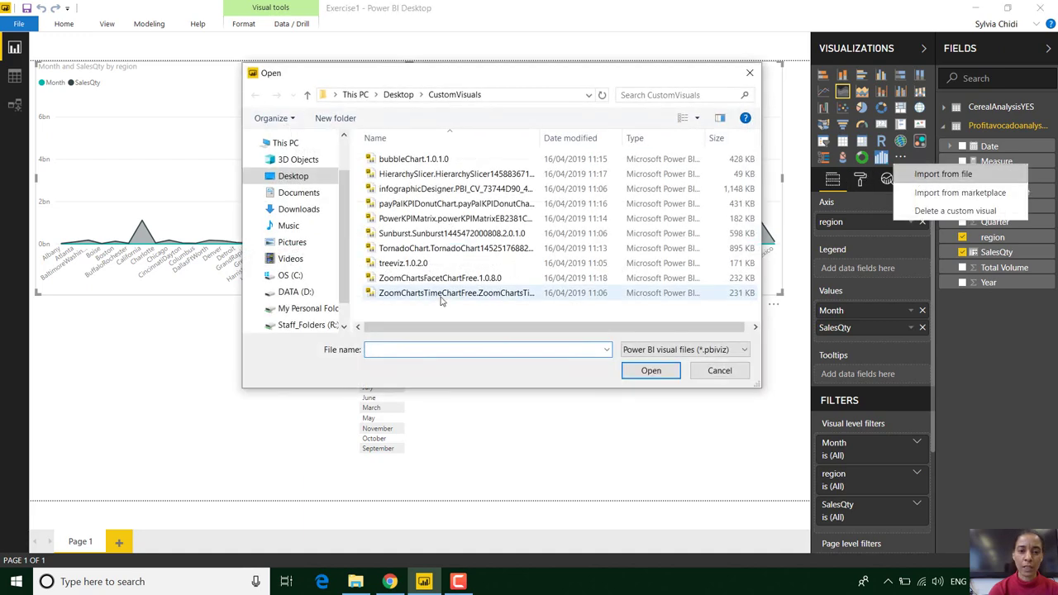
{"action": "left_click", "coordinate": [441, 294]}
{"action": "left_click", "coordinate": [650, 371]}
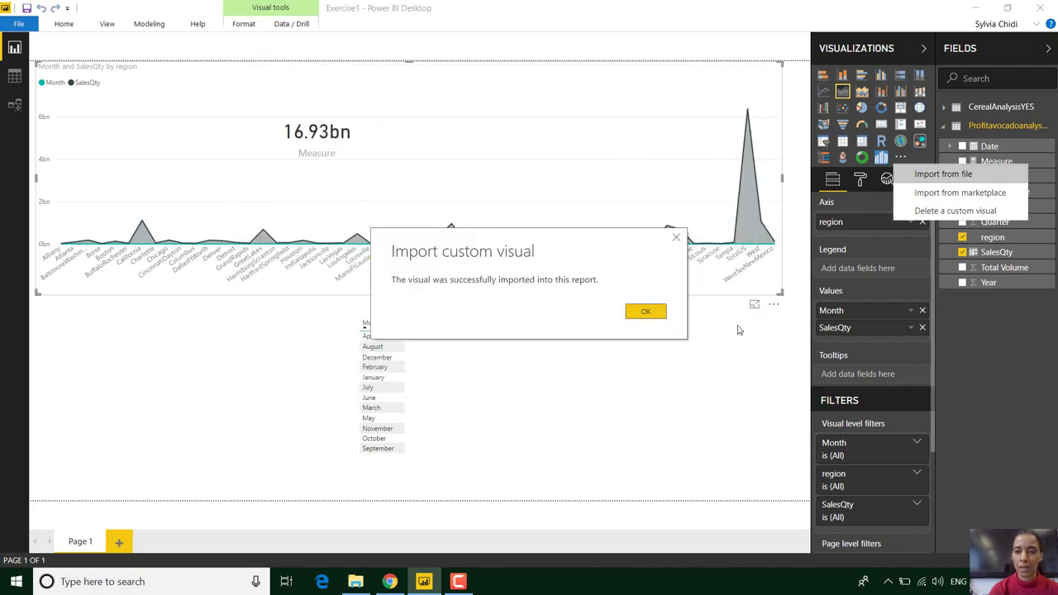
{"action": "left_click", "coordinate": [646, 312]}
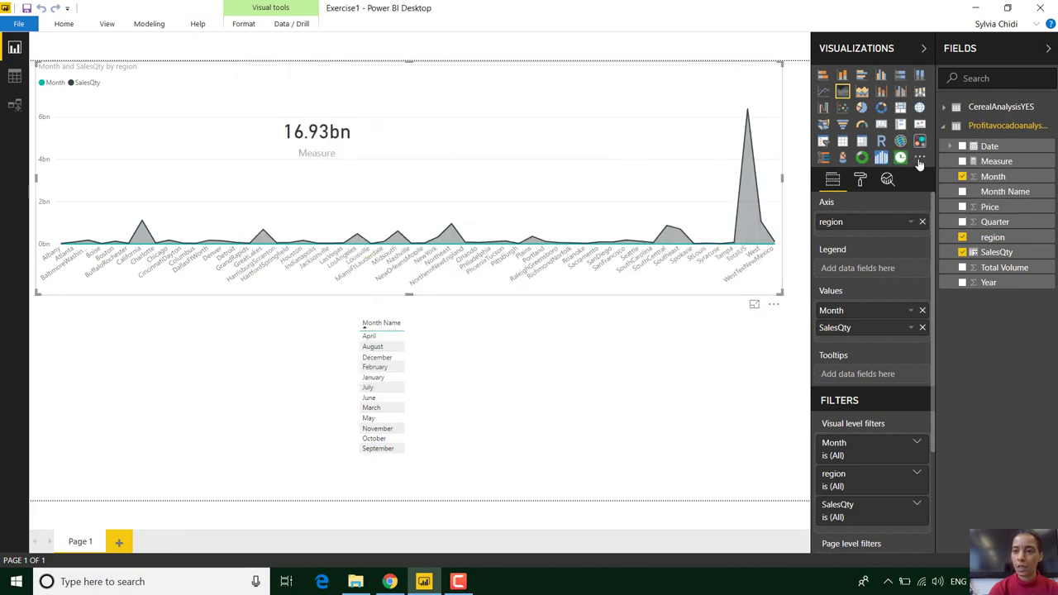
{"action": "left_click", "coordinate": [919, 159]}
{"action": "left_click", "coordinate": [934, 176]}
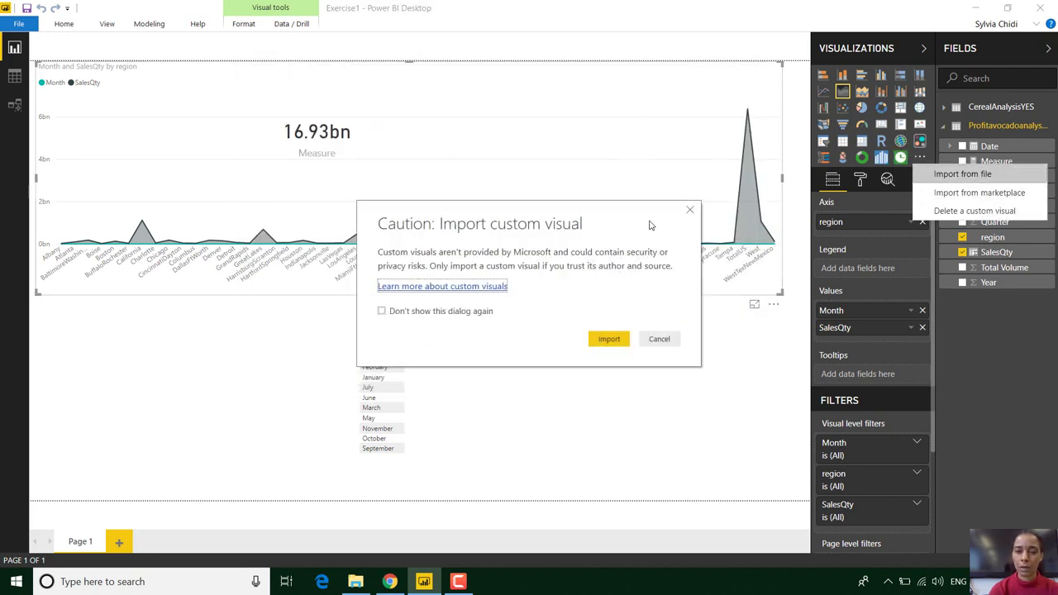
{"action": "left_click", "coordinate": [617, 340]}
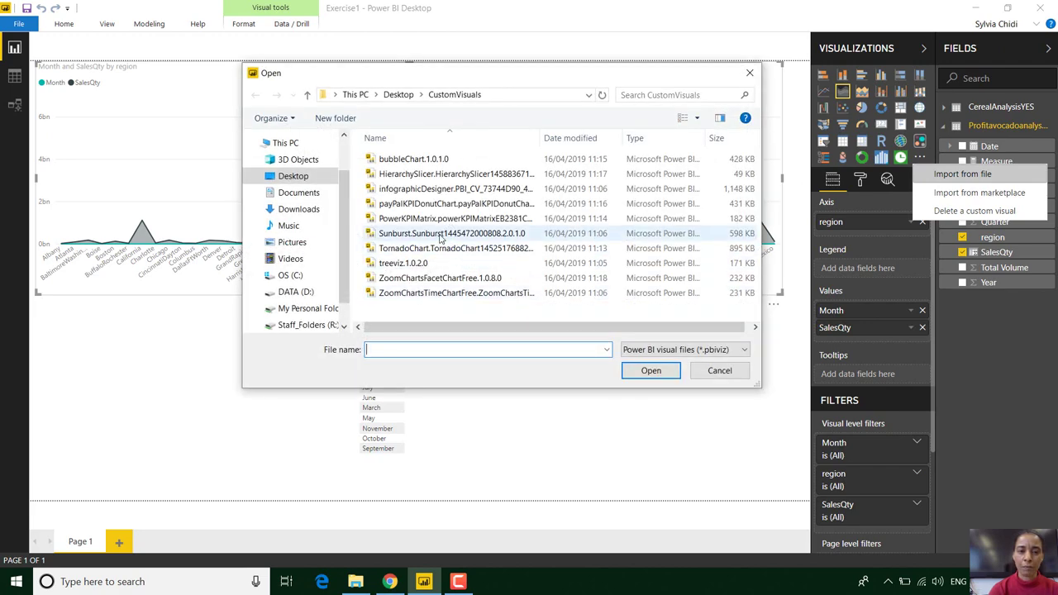
{"action": "left_click", "coordinate": [441, 235]}
{"action": "left_click", "coordinate": [651, 370]}
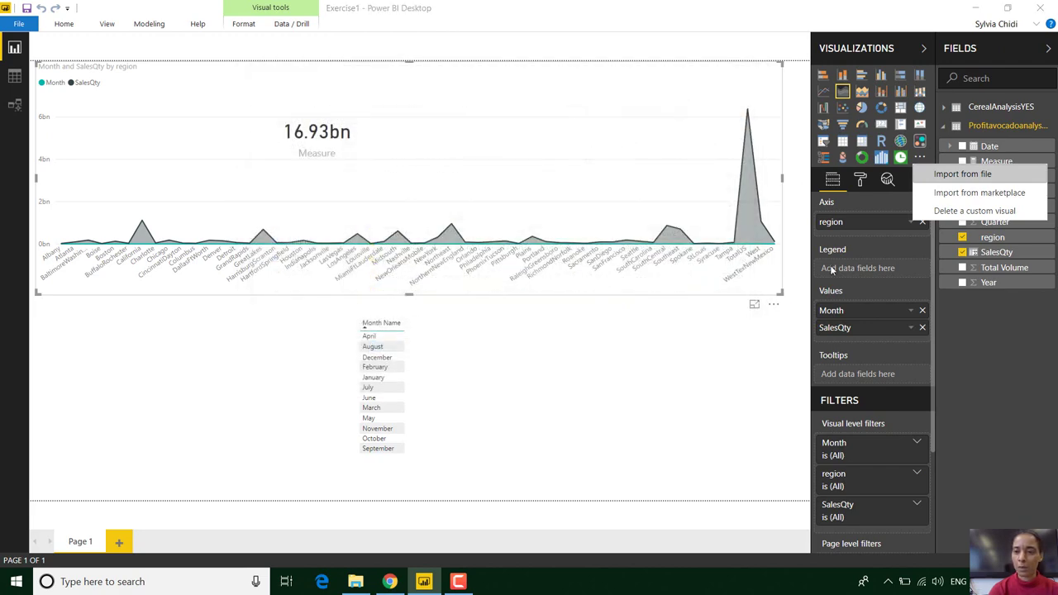
{"action": "left_click", "coordinate": [657, 317]}
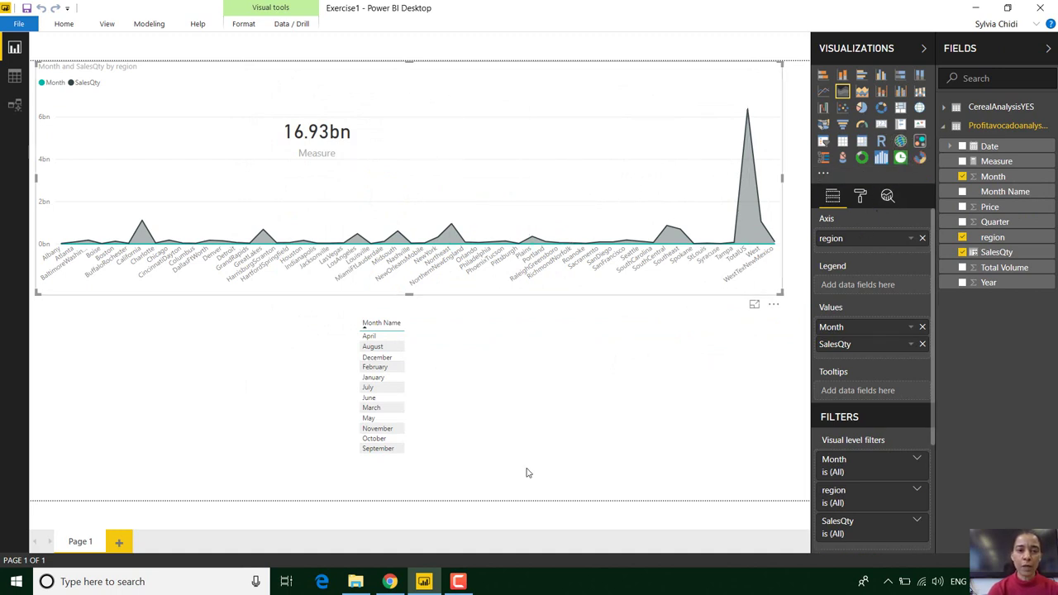
Try the region chart as Bubble Chart, Slicer, custom column chart and KPI gauge, ending on ZoomCharts drill-down columns.
{"action": "left_click", "coordinate": [510, 407]}
{"action": "left_click", "coordinate": [504, 239]}
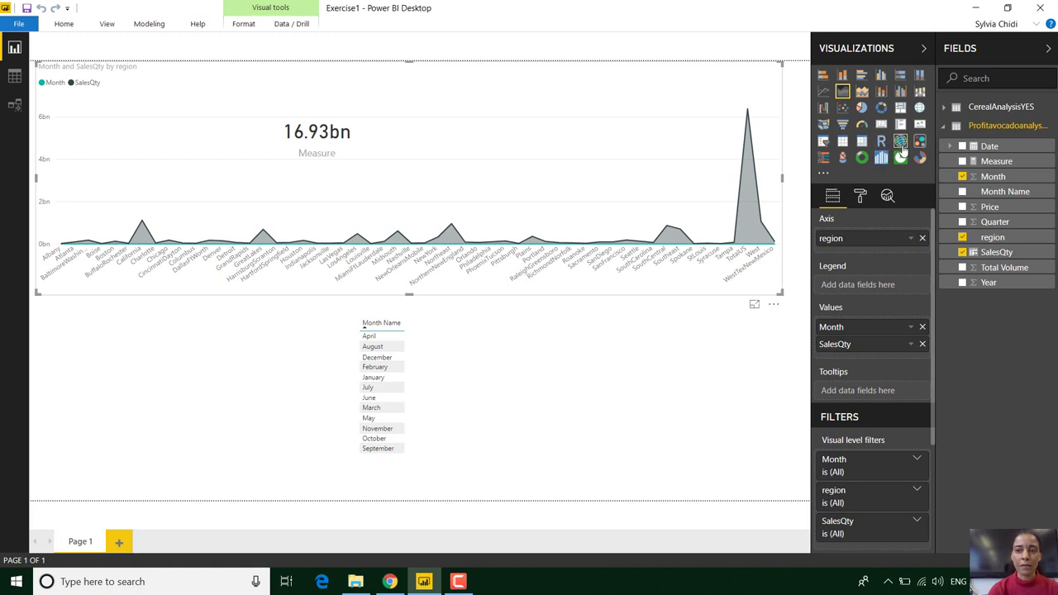
{"action": "left_click", "coordinate": [919, 143]}
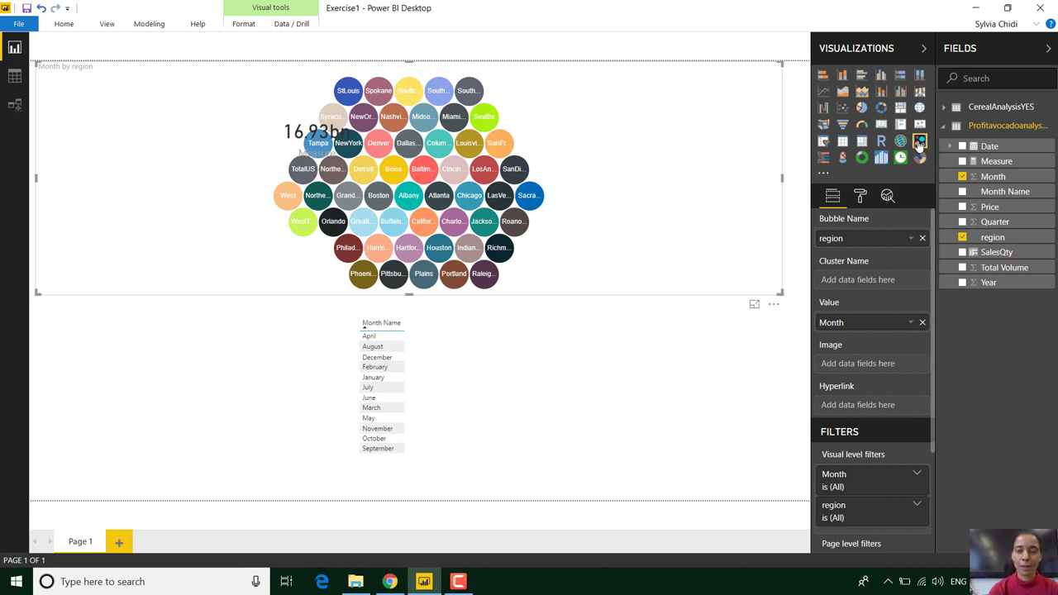
{"action": "left_click", "coordinate": [824, 159]}
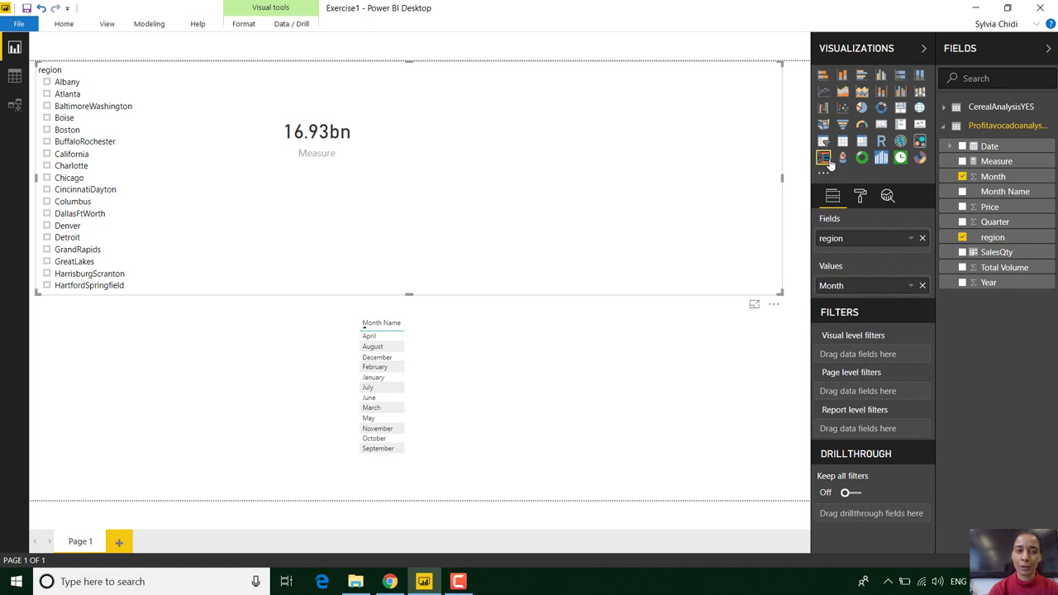
{"action": "left_click", "coordinate": [842, 158]}
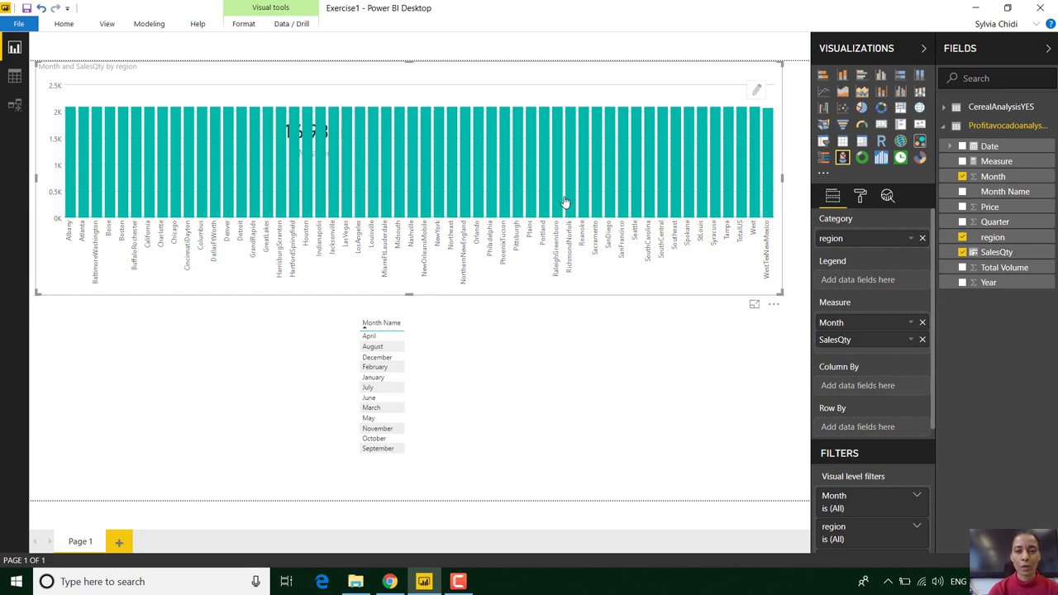
{"action": "left_click", "coordinate": [862, 158]}
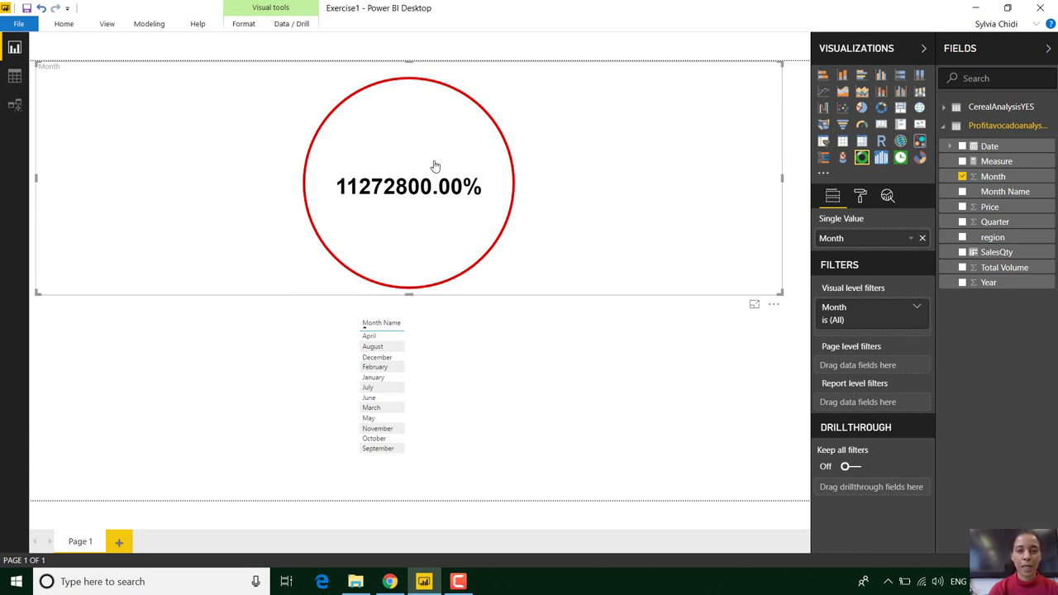
{"action": "left_click", "coordinate": [883, 160]}
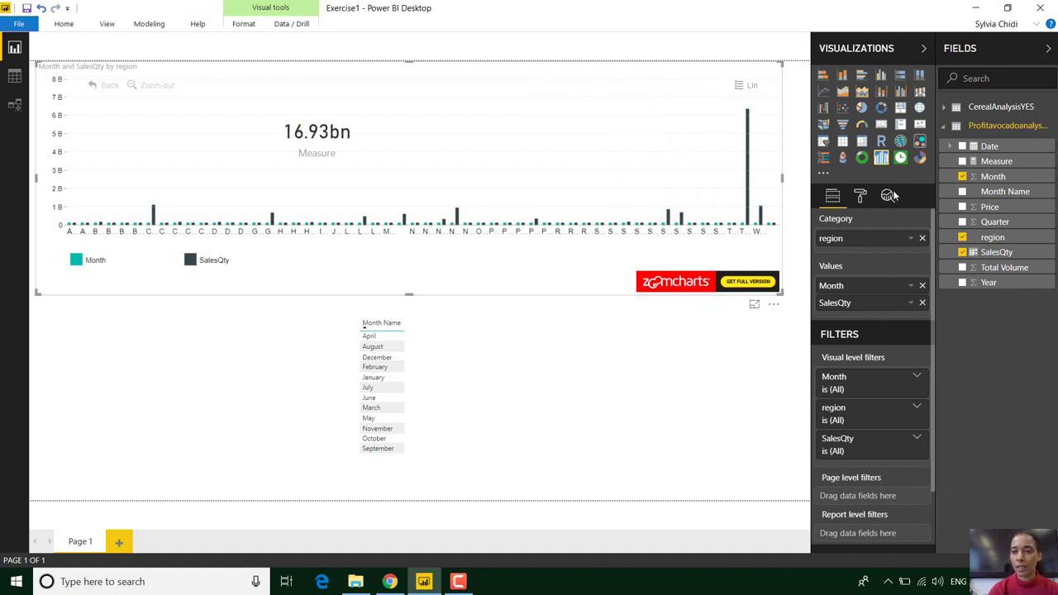
Switch the top chart to the time-based ZoomCharts visual and add the Date field.
{"action": "left_click", "coordinate": [902, 161]}
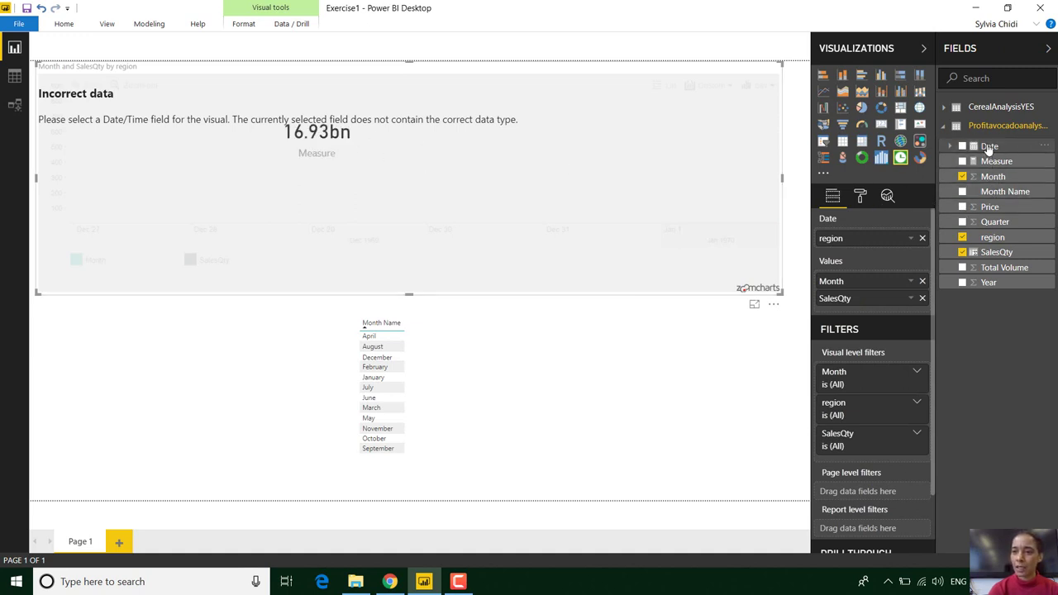
{"action": "left_click_drag", "start_coordinate": [990, 146], "coordinate": [683, 269]}
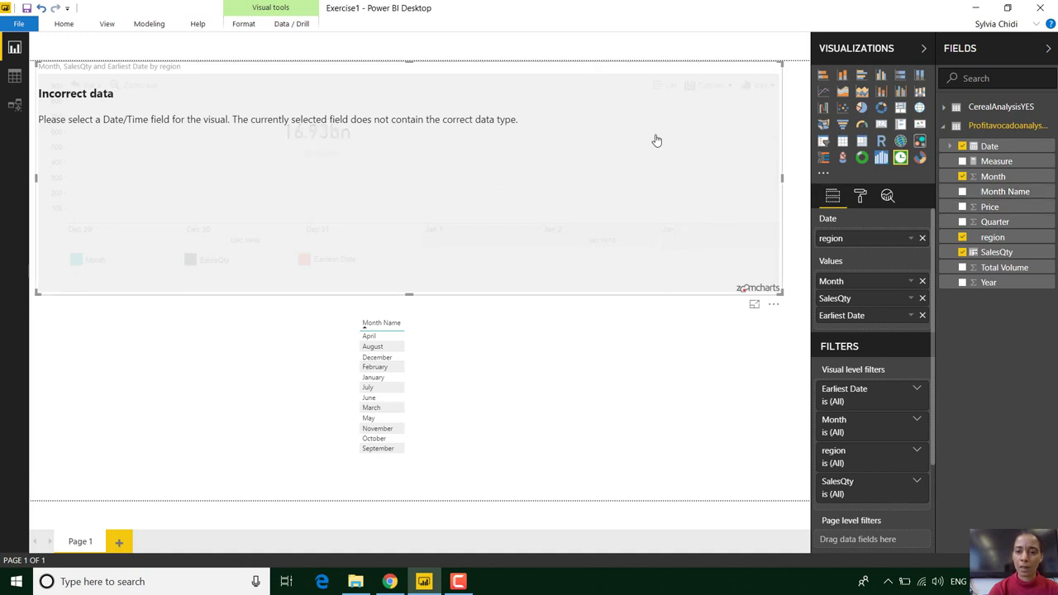
{"action": "left_click", "coordinate": [664, 388]}
Add a second time-based ZoomCharts visual with Date, then turn the top chart into Sunburst.
{"action": "left_click", "coordinate": [904, 161]}
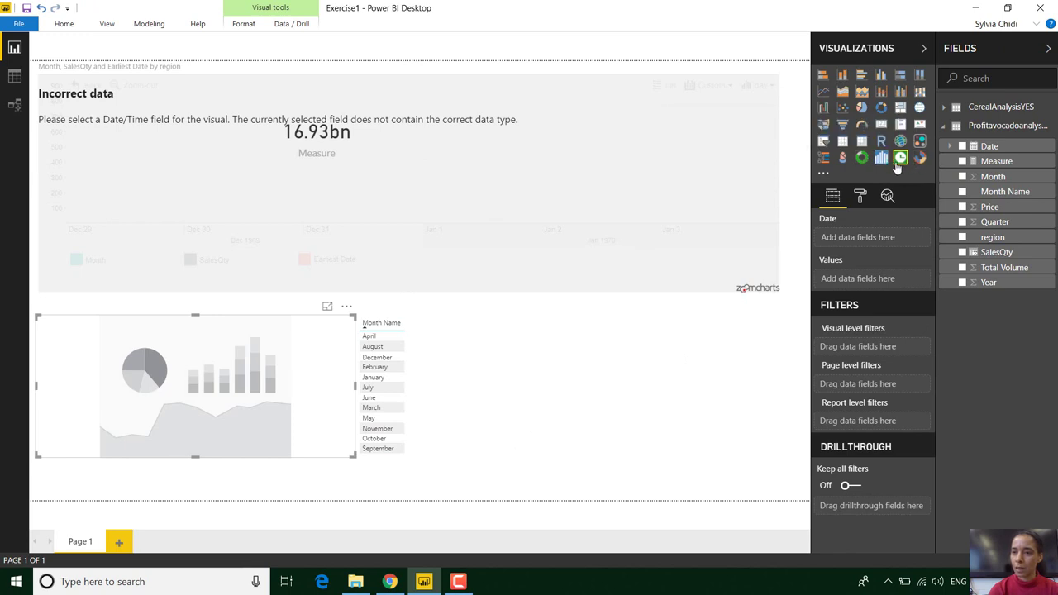
{"action": "left_click_drag", "start_coordinate": [988, 149], "coordinate": [215, 370]}
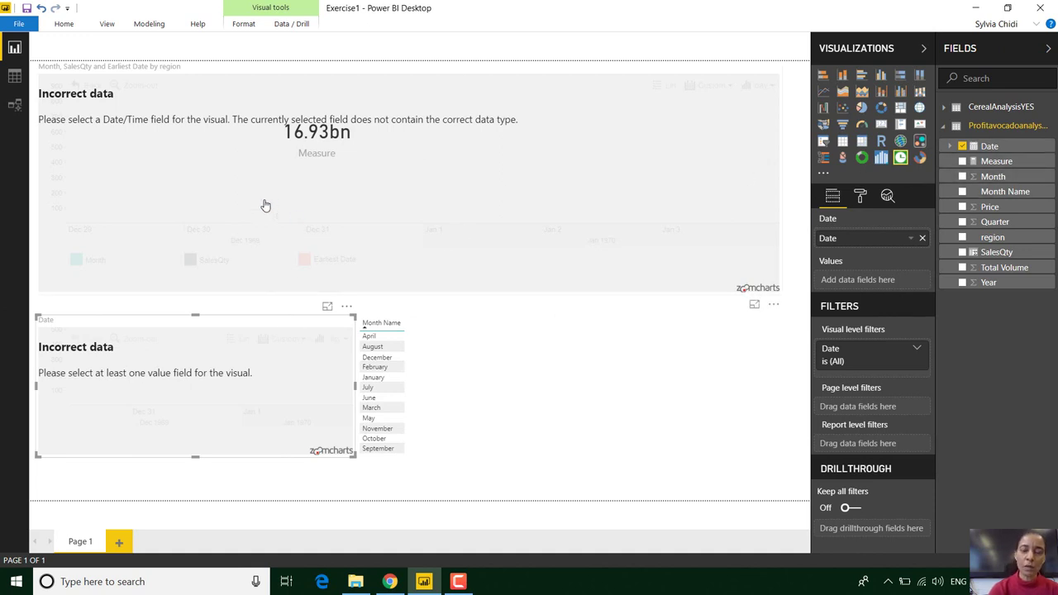
{"action": "left_click", "coordinate": [616, 255]}
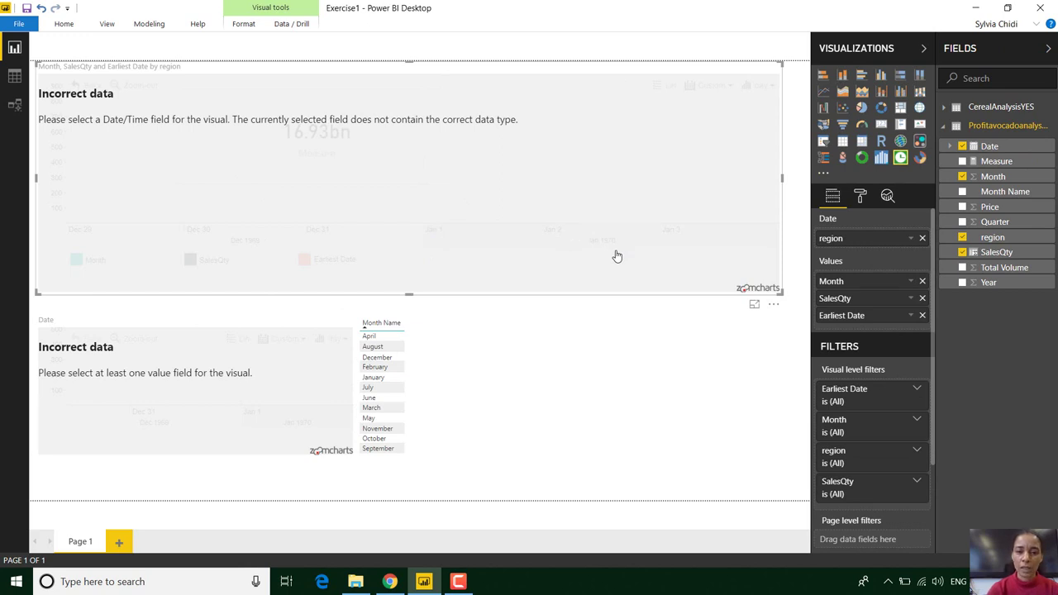
{"action": "left_click", "coordinate": [268, 410]}
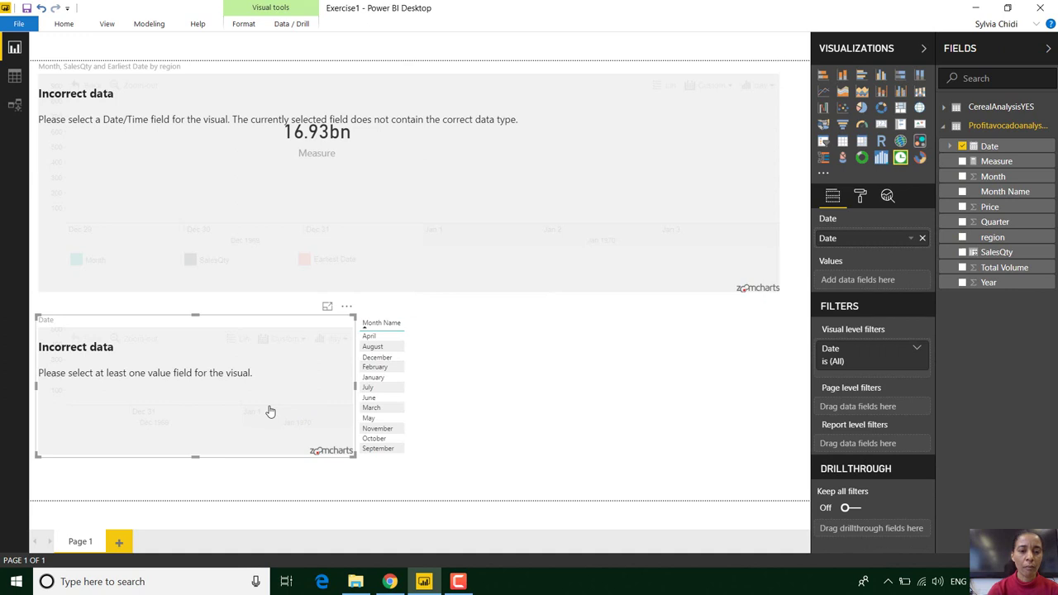
{"action": "left_click", "coordinate": [379, 195]}
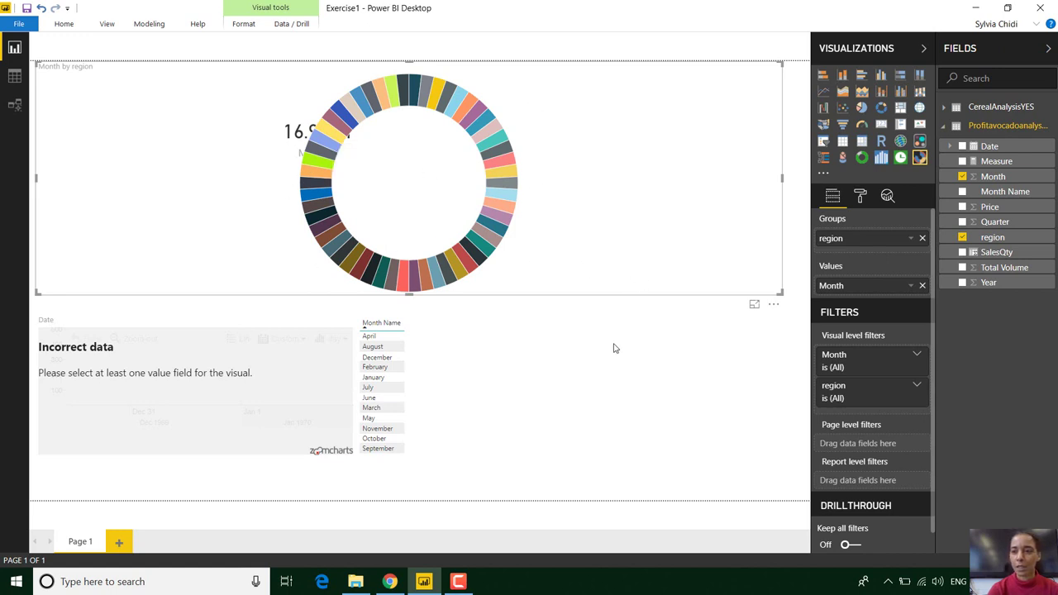
Deselect the ring chart and show the custom visual import and delete options.
{"action": "left_click", "coordinate": [600, 407]}
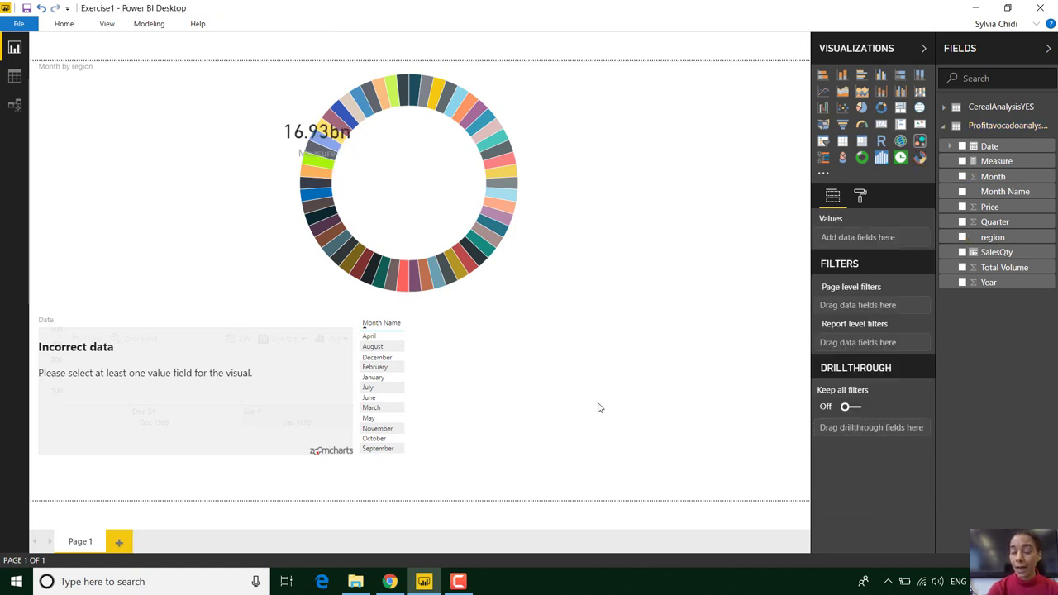
{"action": "left_click", "coordinate": [823, 173]}
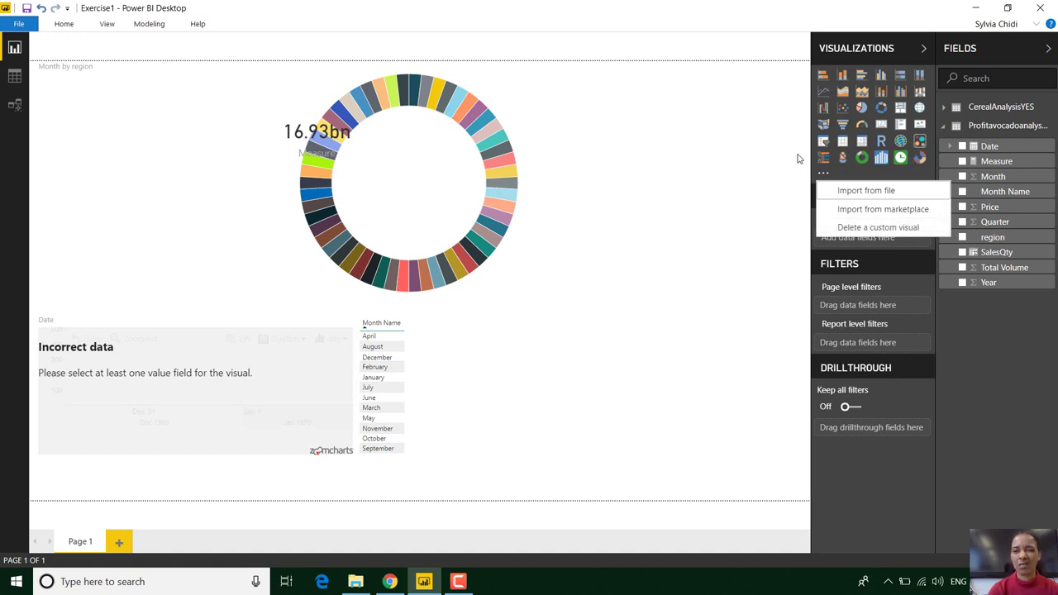
Delete the ZoomCharts time-based Drill-Down Column Chart custom visual and confirm removing its tile.
{"action": "left_click", "coordinate": [314, 385]}
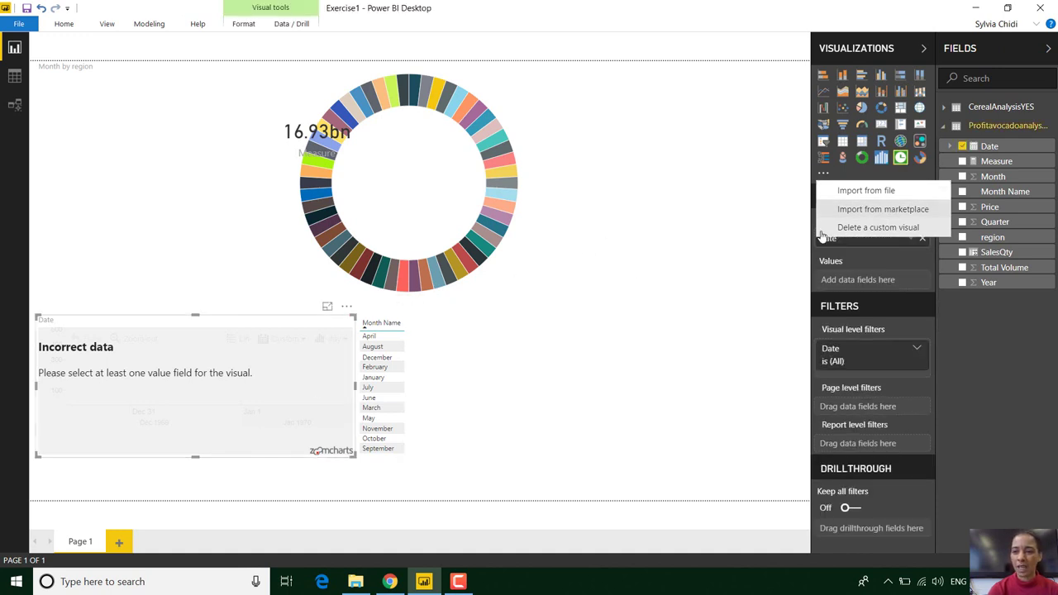
{"action": "left_click", "coordinate": [853, 227]}
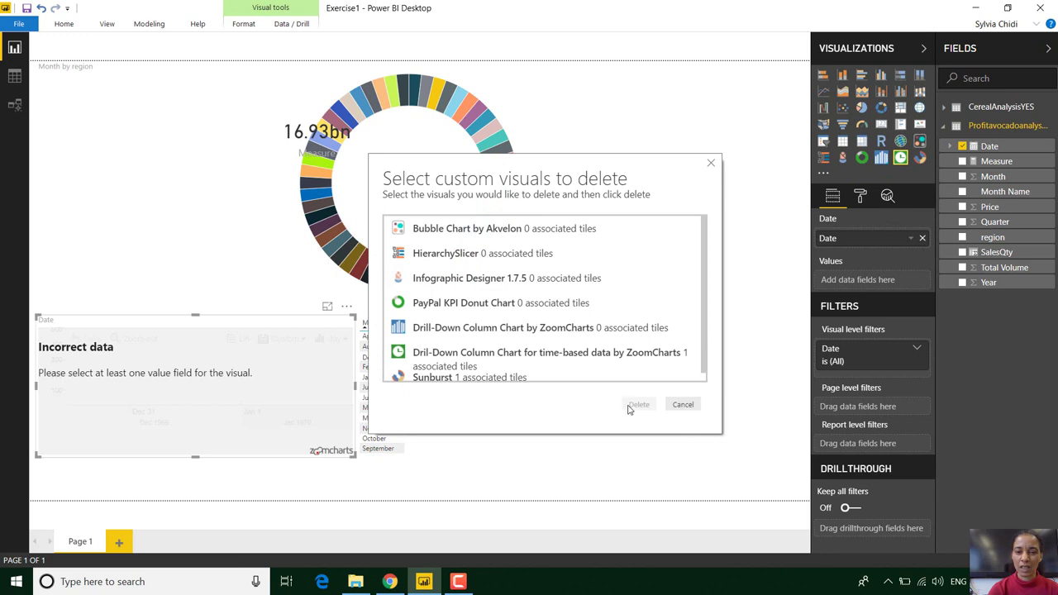
{"action": "left_click", "coordinate": [413, 357]}
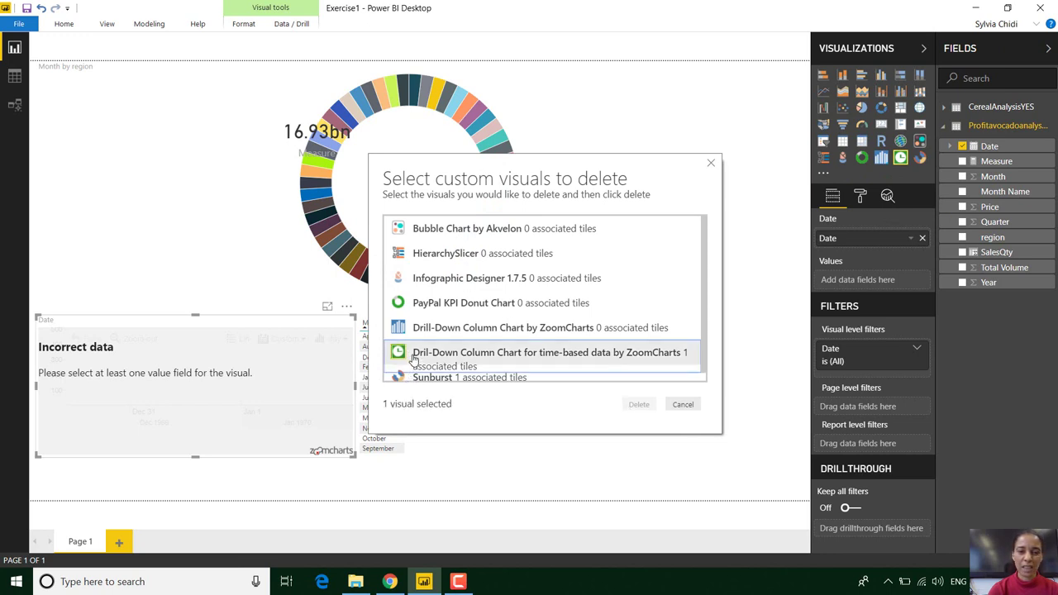
{"action": "left_click", "coordinate": [639, 404]}
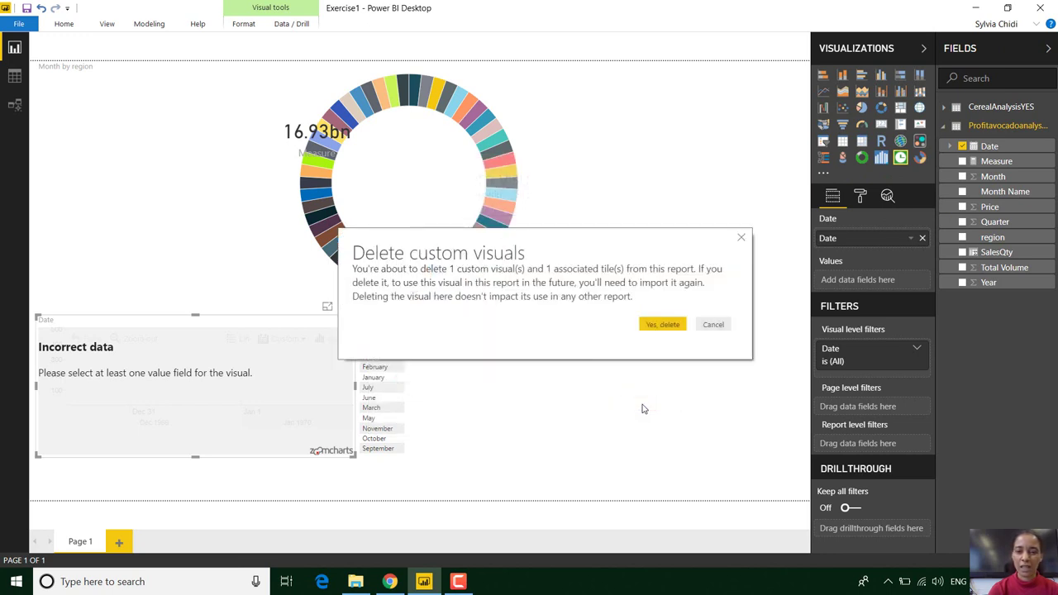
{"action": "left_click", "coordinate": [662, 325]}
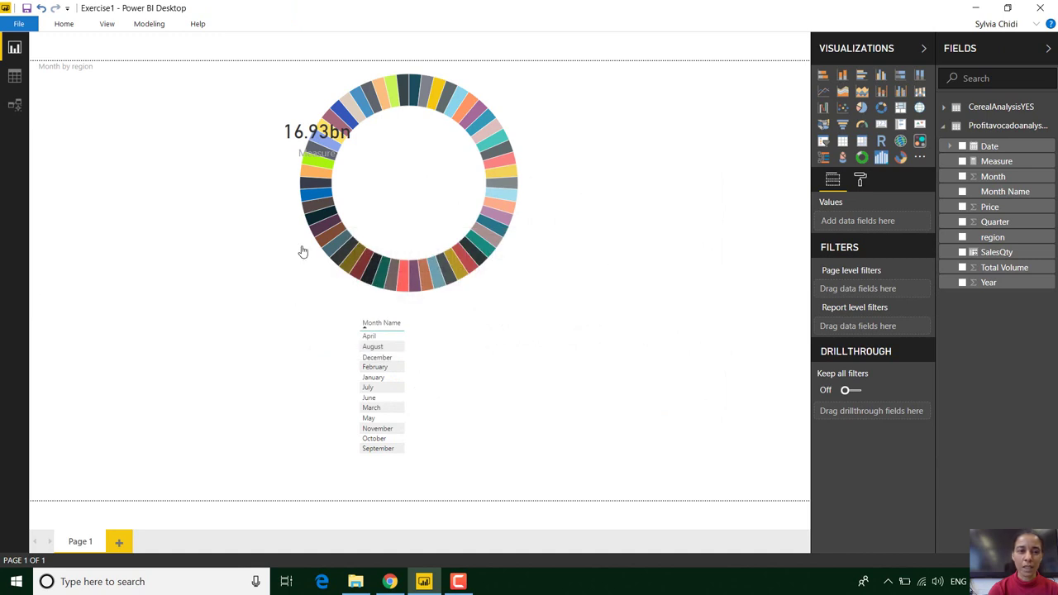